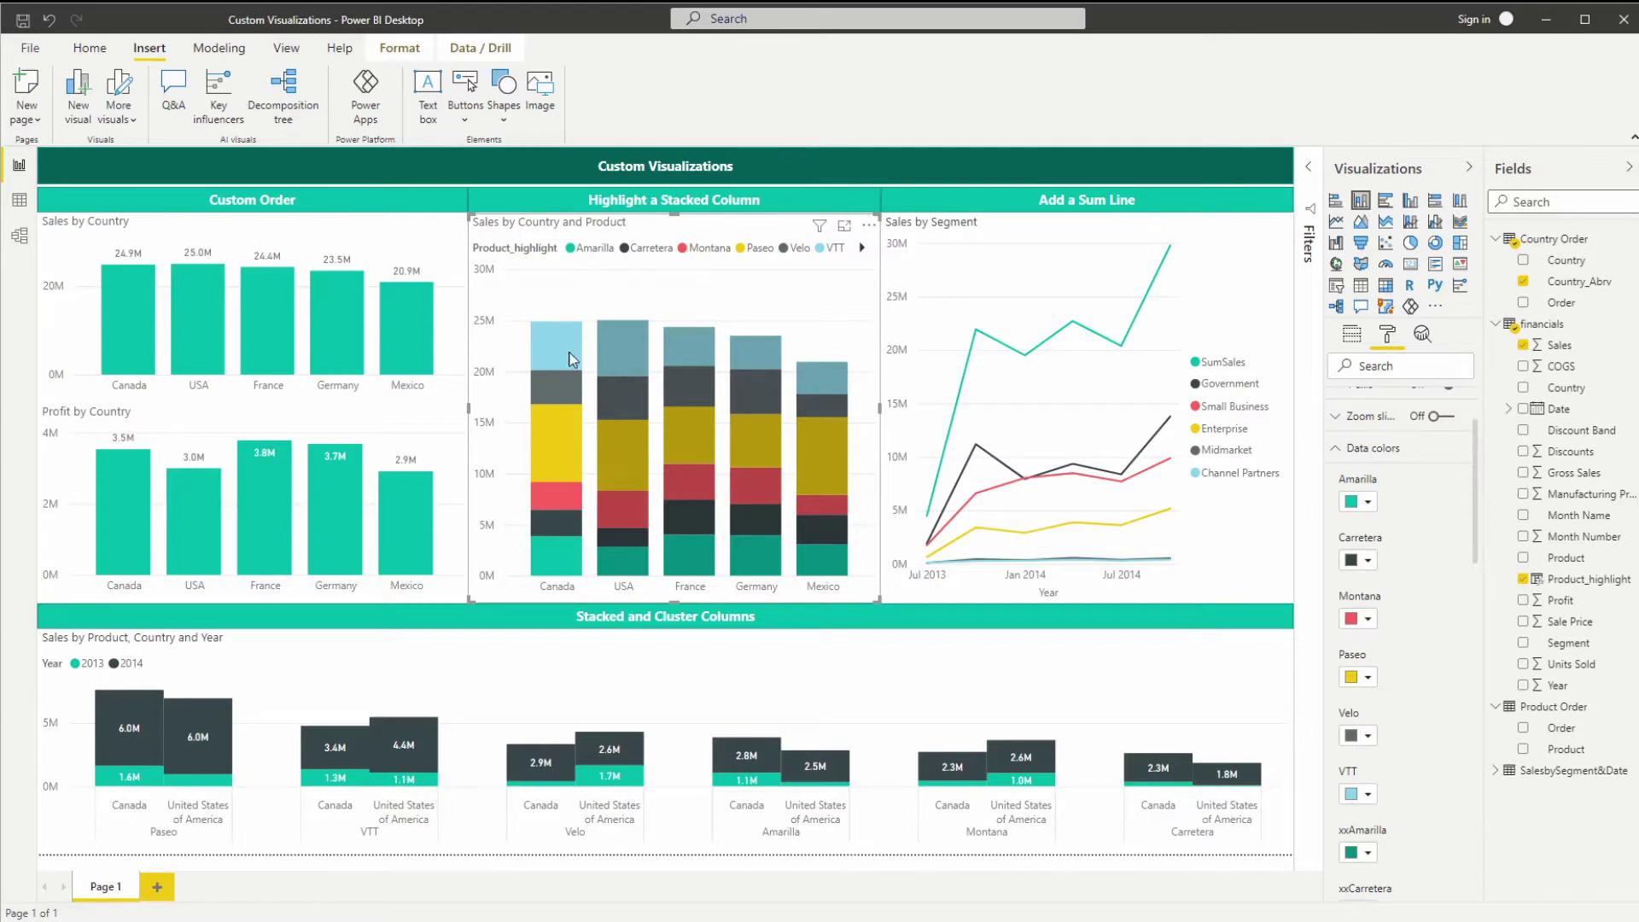
- Review the Canada column of the finished example chart before moving to the untitled report
mouse_move(576, 341)
mouse_move(561, 468)
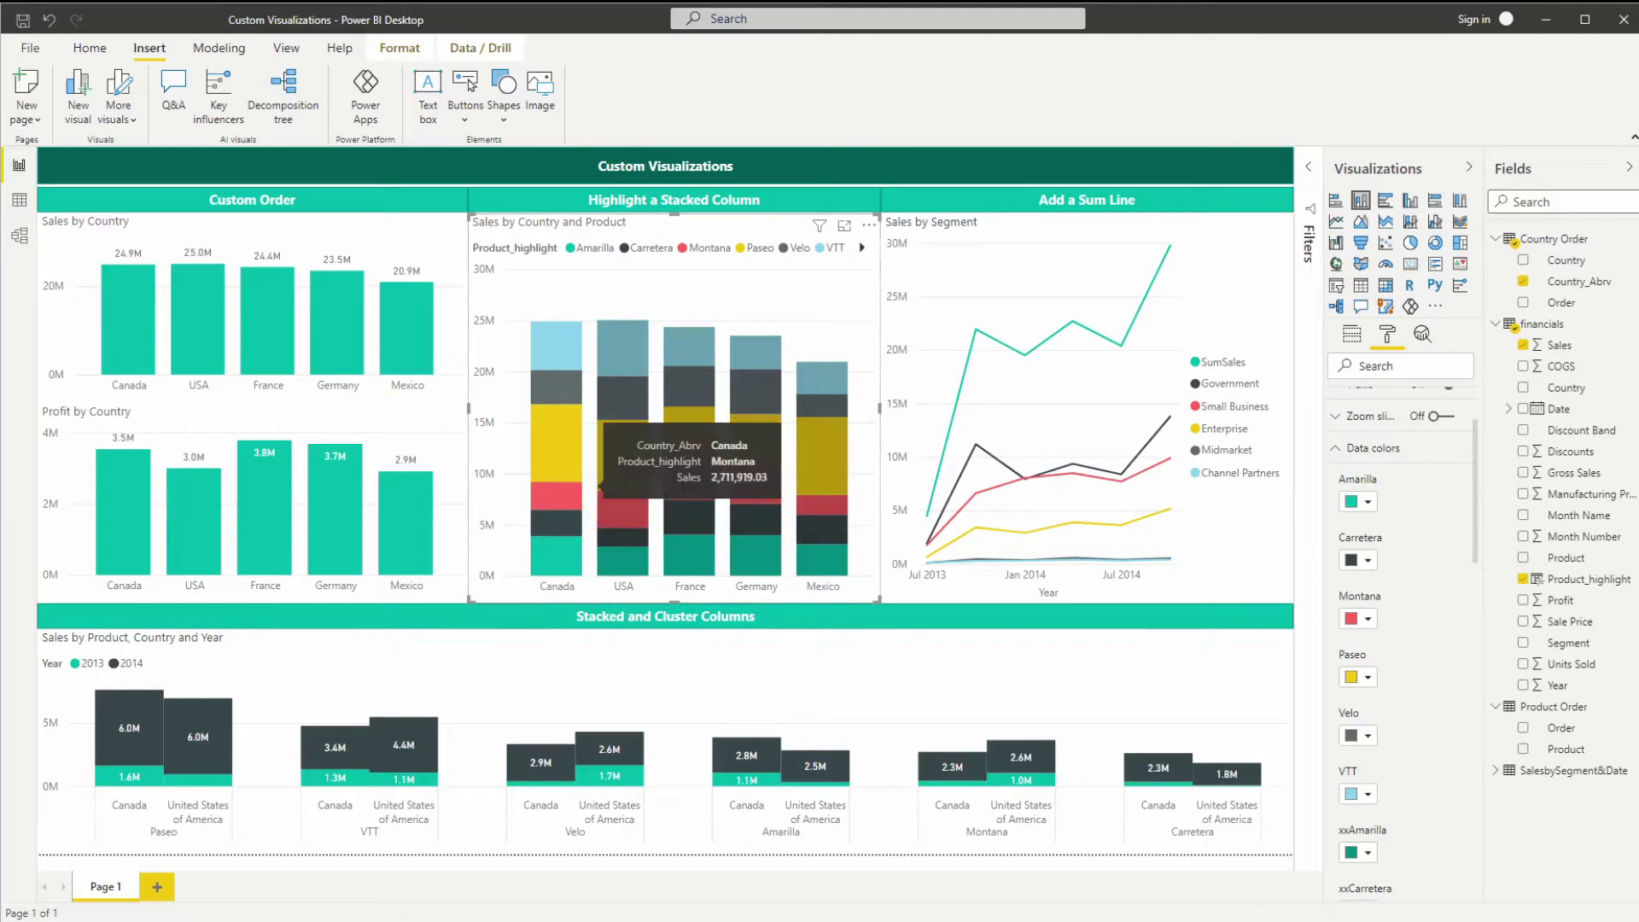
- In the untitled report, add a stacked column chart: Country on Axis, Sales in Values, Product in Legend
mouse_move(714, 891)
left_click(768, 879)
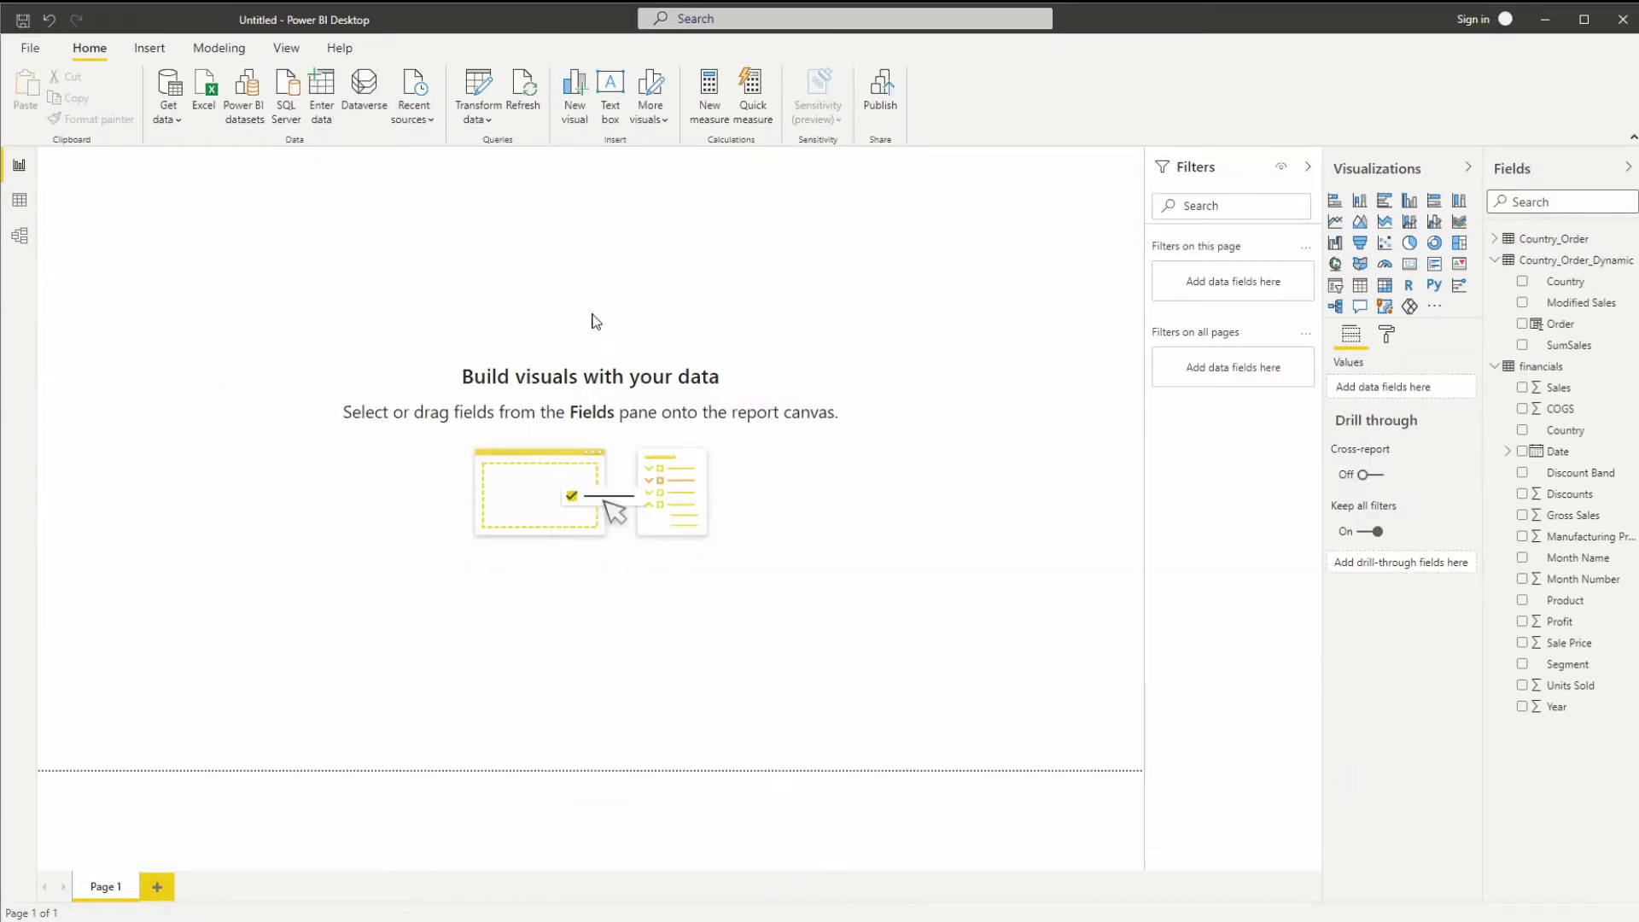
left_click(1359, 202)
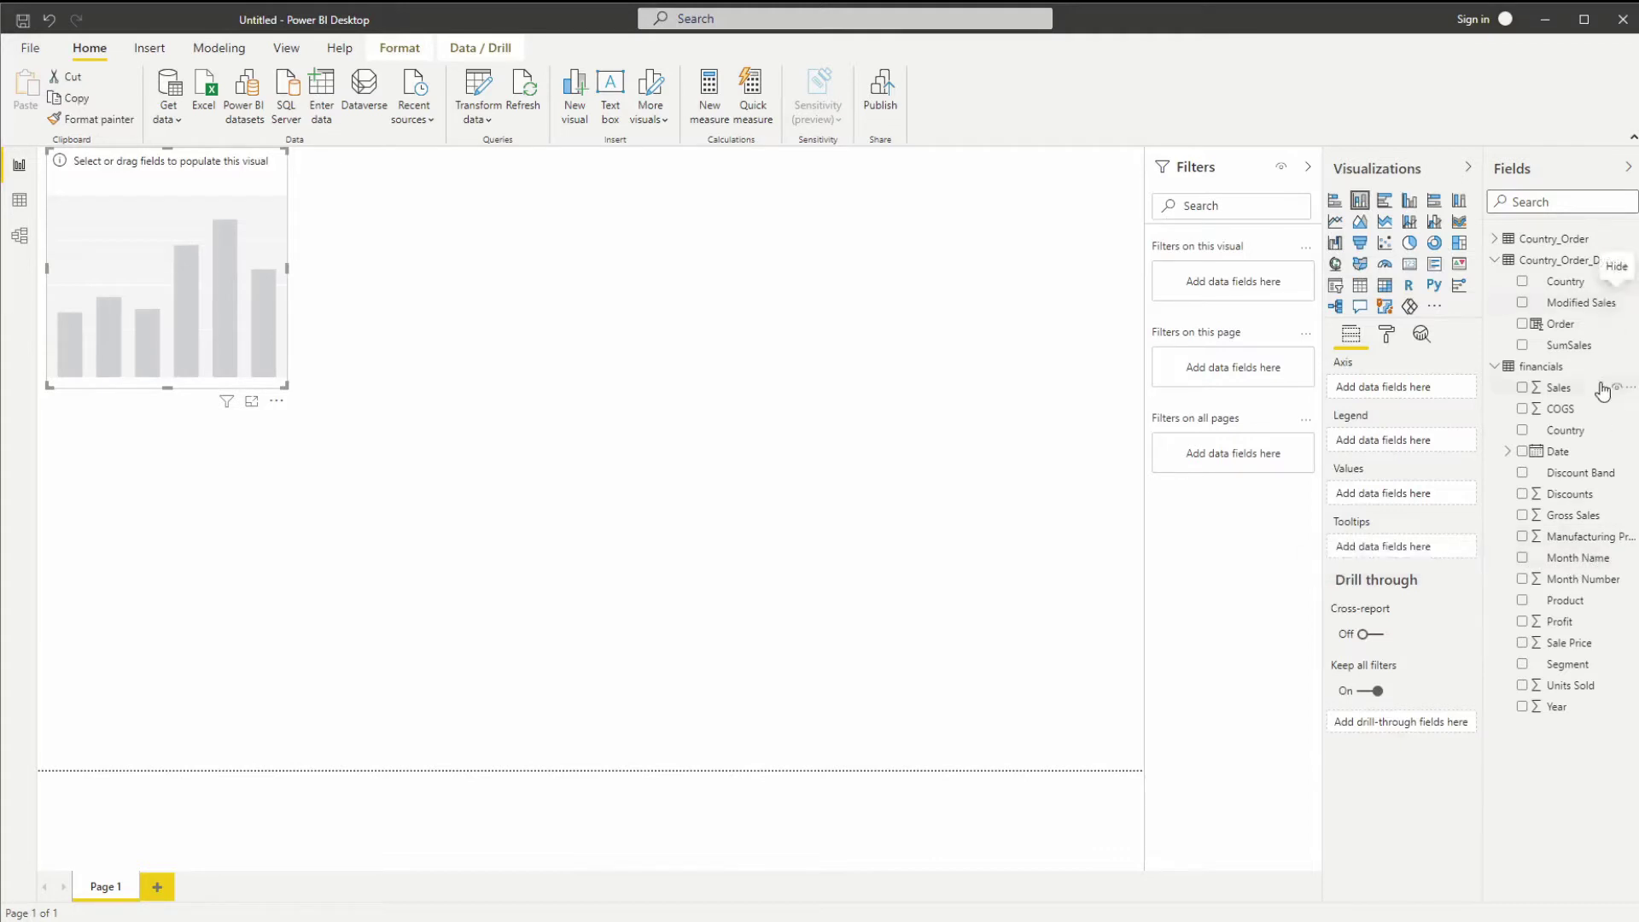
left_click_drag(1558, 293, 1403, 401)
left_click_drag(1569, 394, 1412, 505)
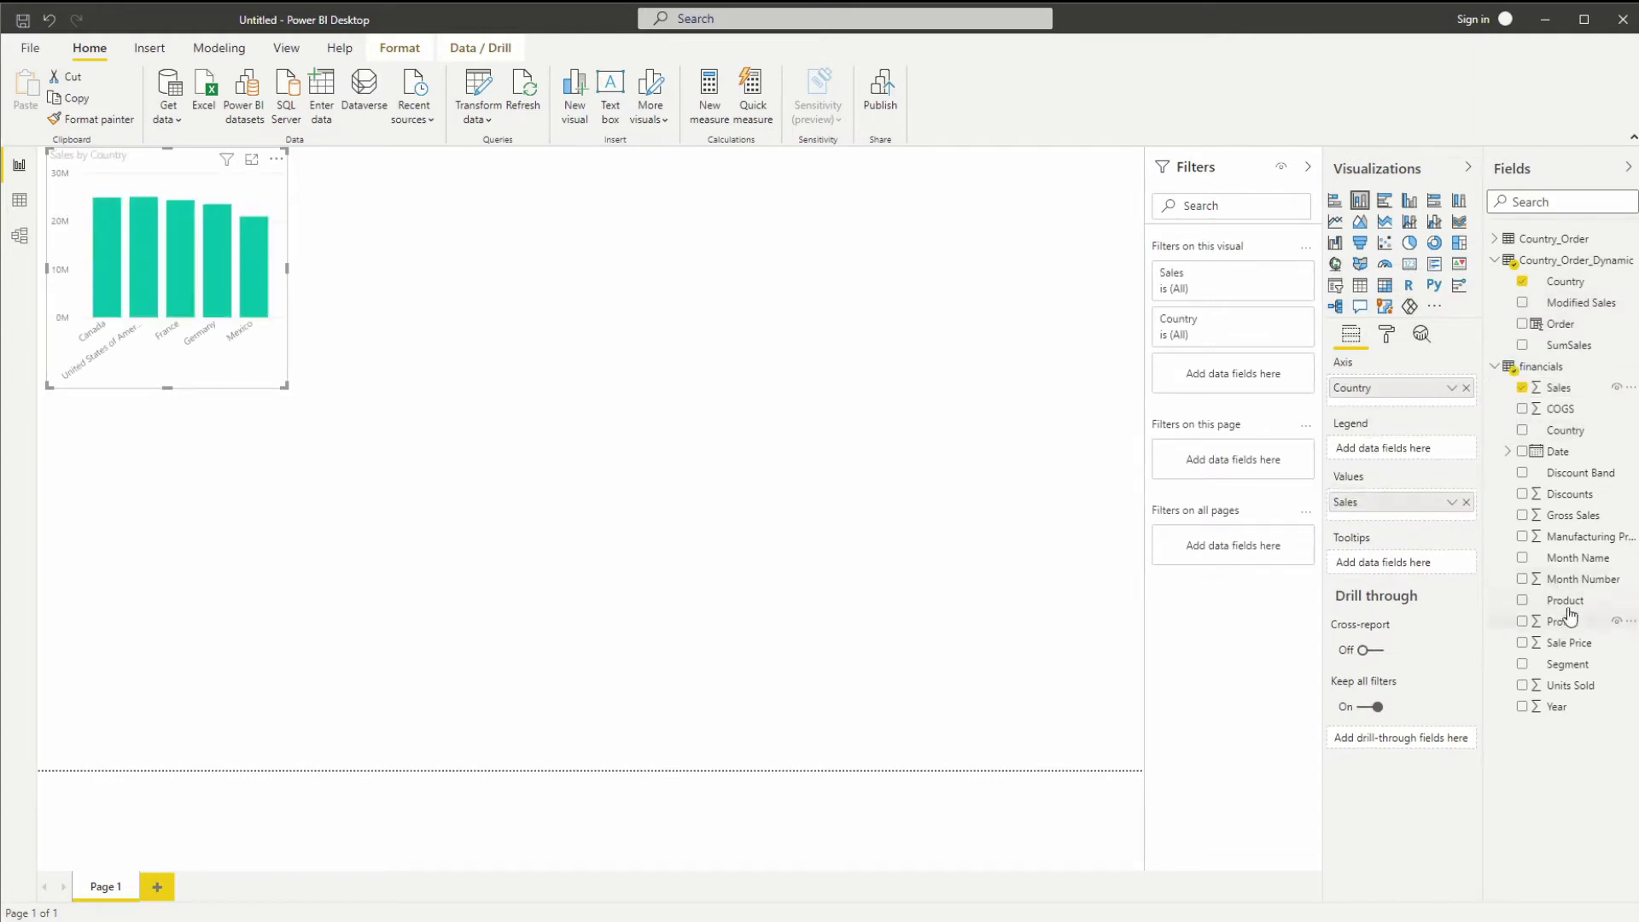
left_click_drag(1562, 601, 1401, 457)
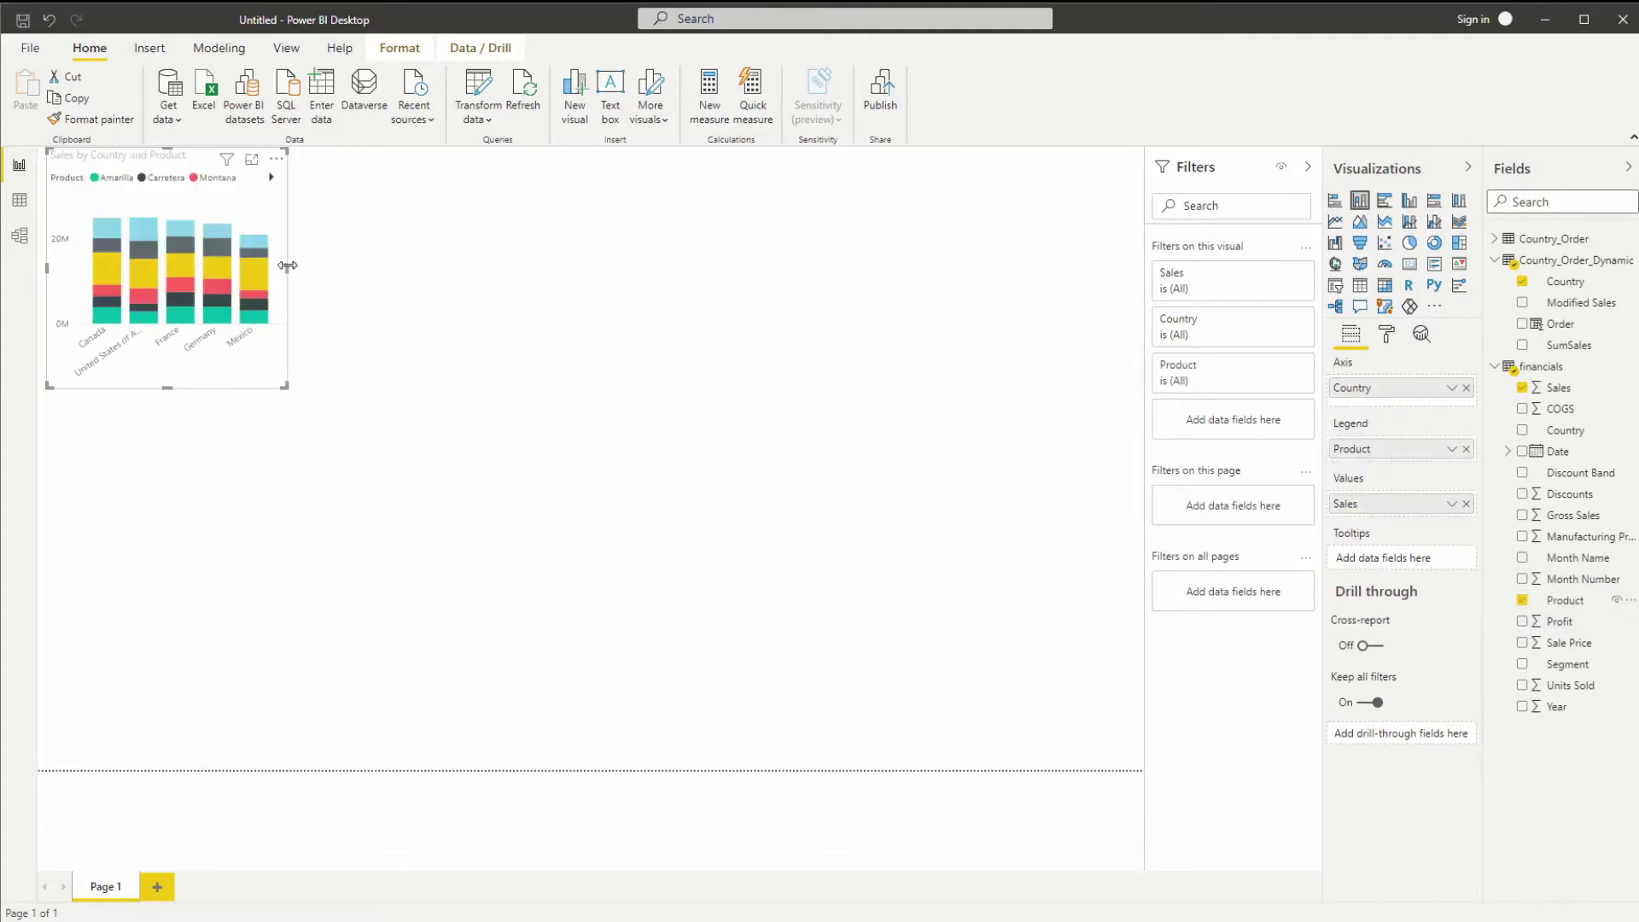
- Enlarge the chart visual, making it wider and taller on the canvas
left_click_drag(288, 267, 548, 274)
left_click_drag(346, 389, 340, 493)
left_click_drag(544, 495, 638, 499)
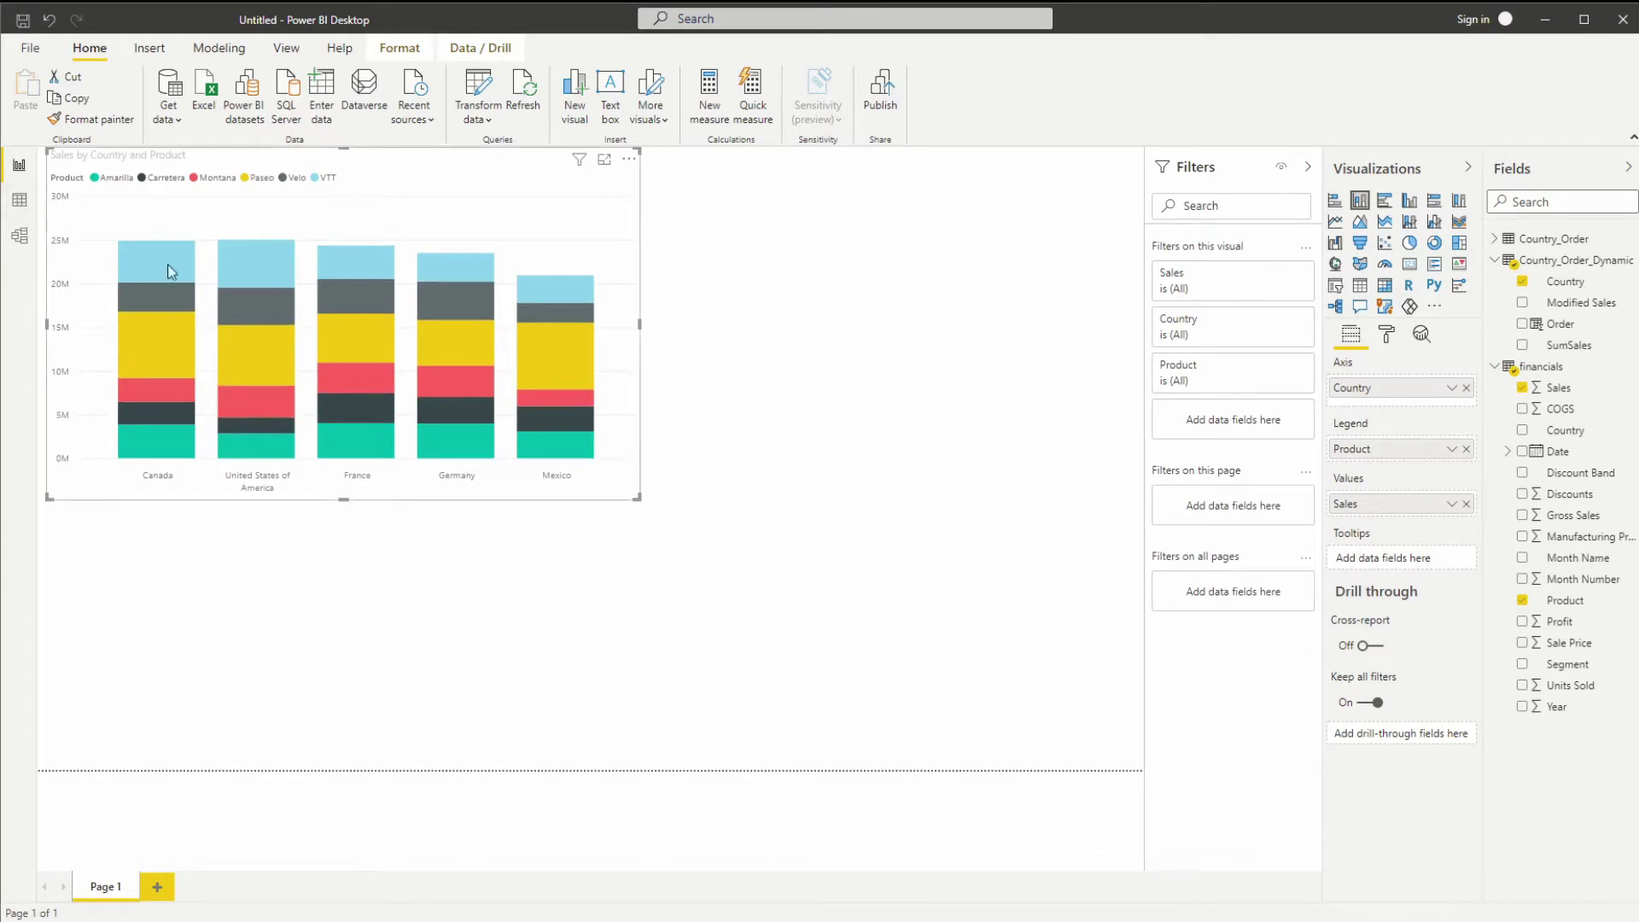
- Show the financials table in Data view and start a new calculated column
left_click(20, 205)
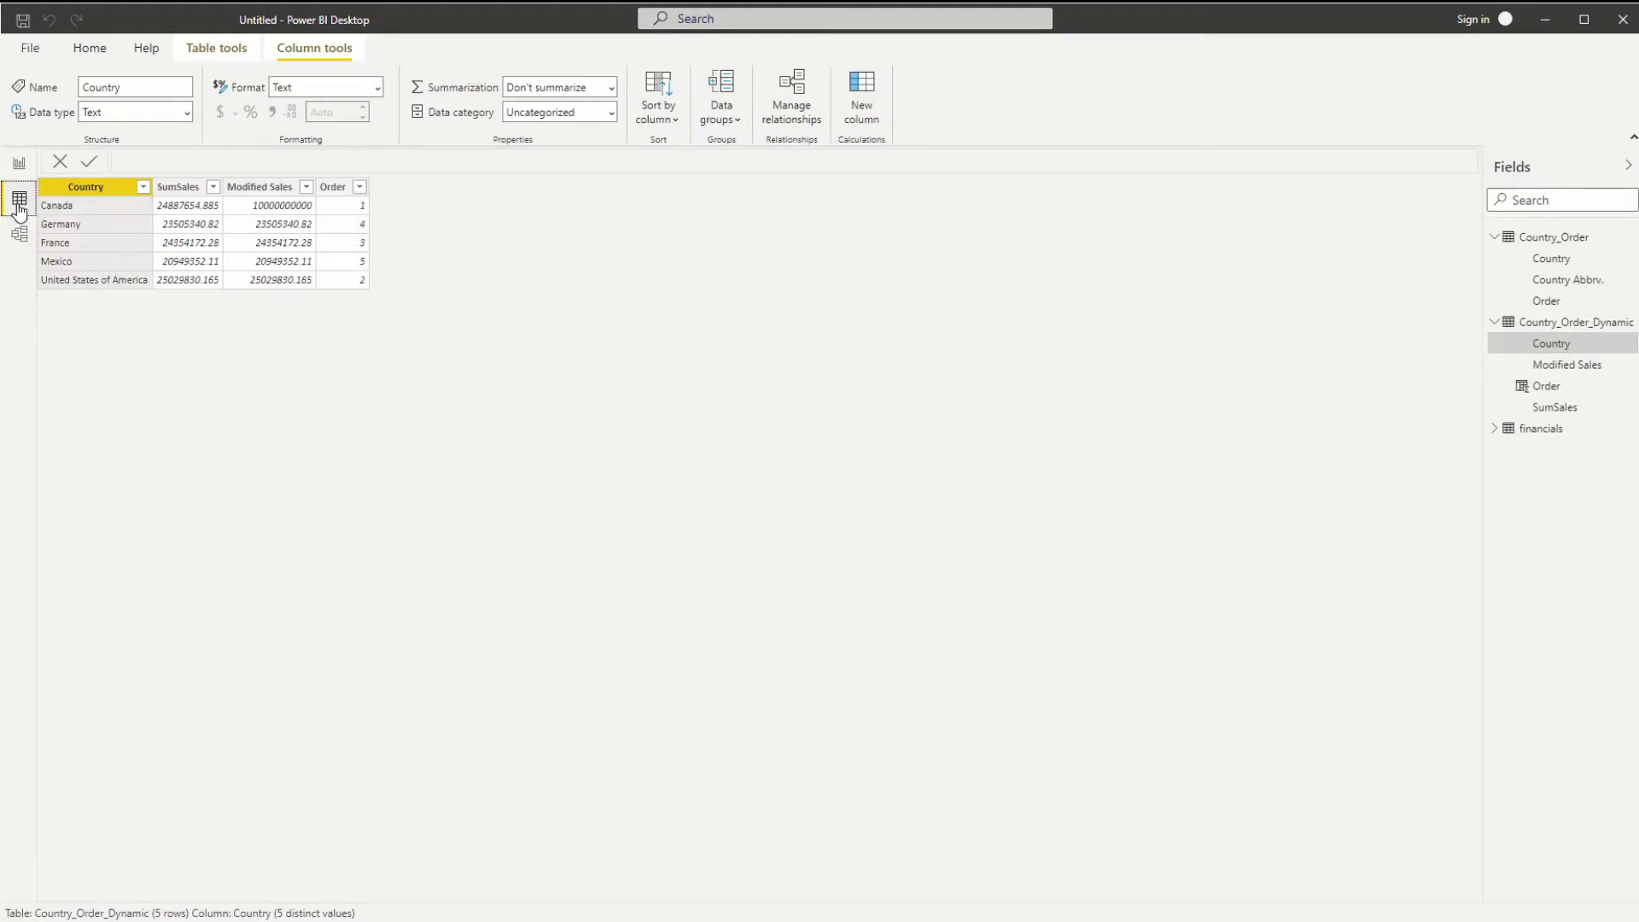
left_click(1520, 431)
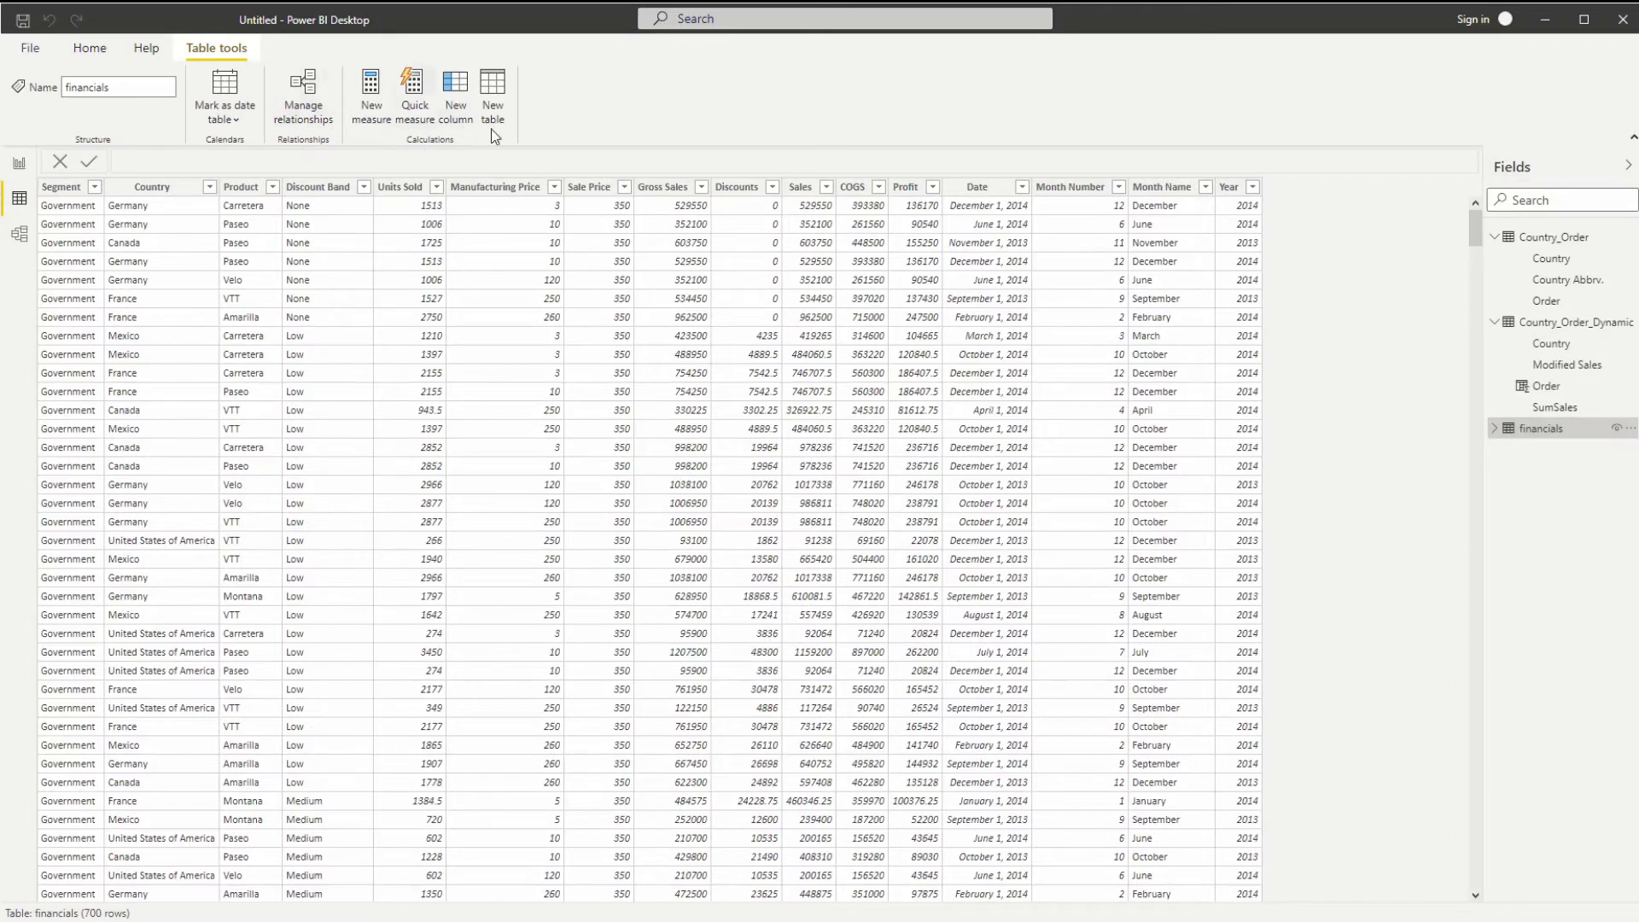
left_click(504, 101)
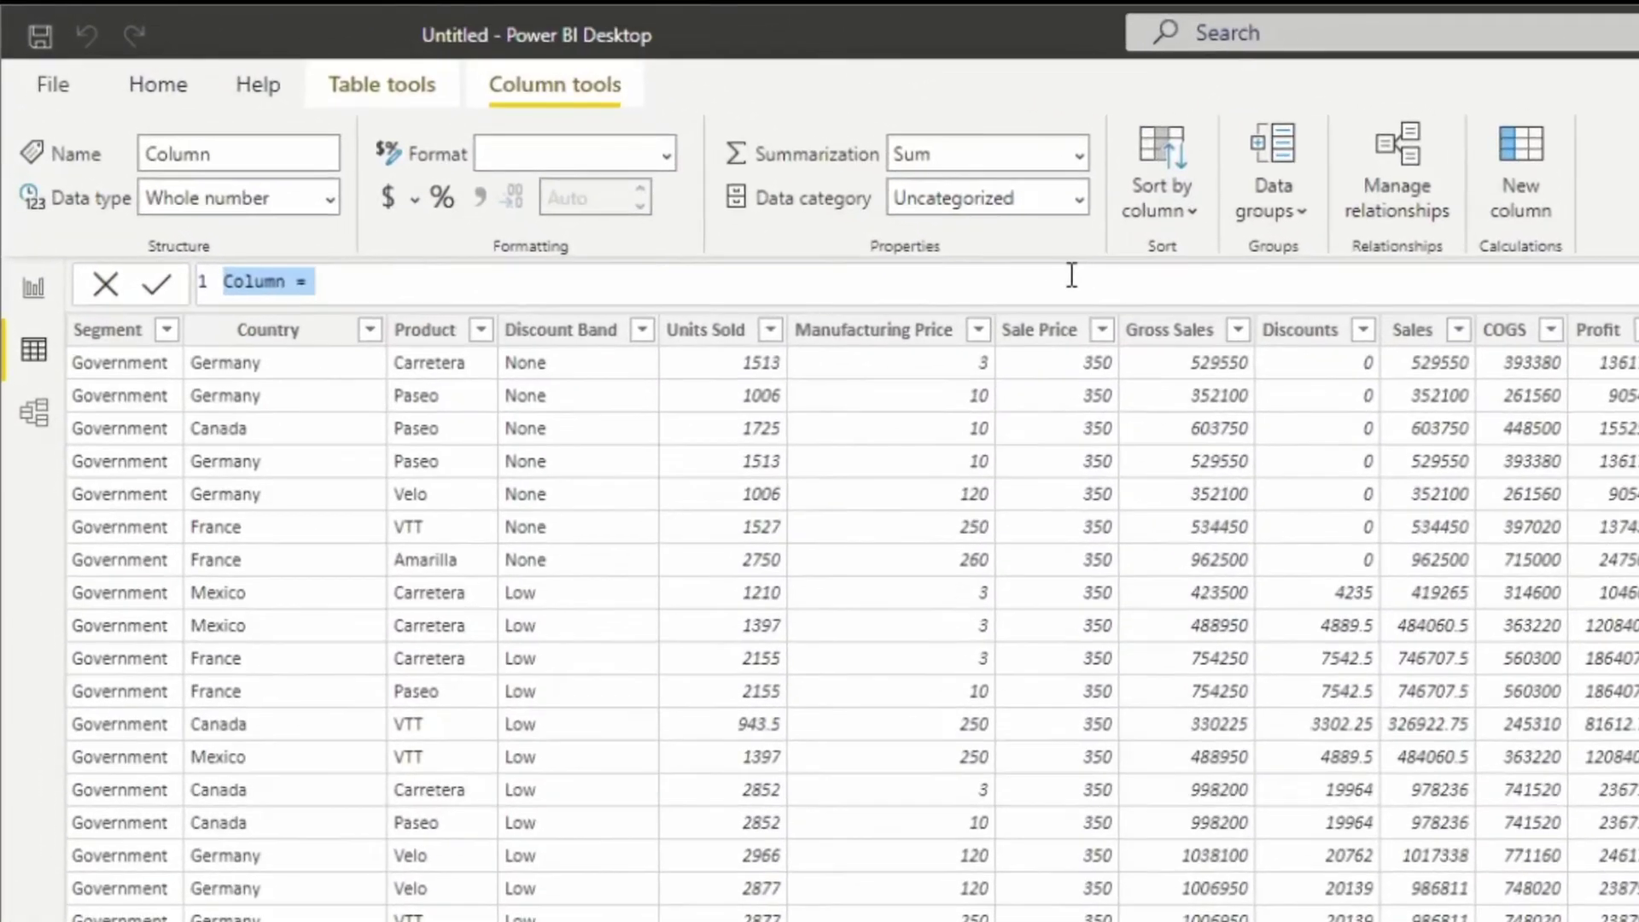
- Enter Product_highlight = if(financials[Country]="Canada", [Product], "xx" & [Product]) as the column formula
type("P")
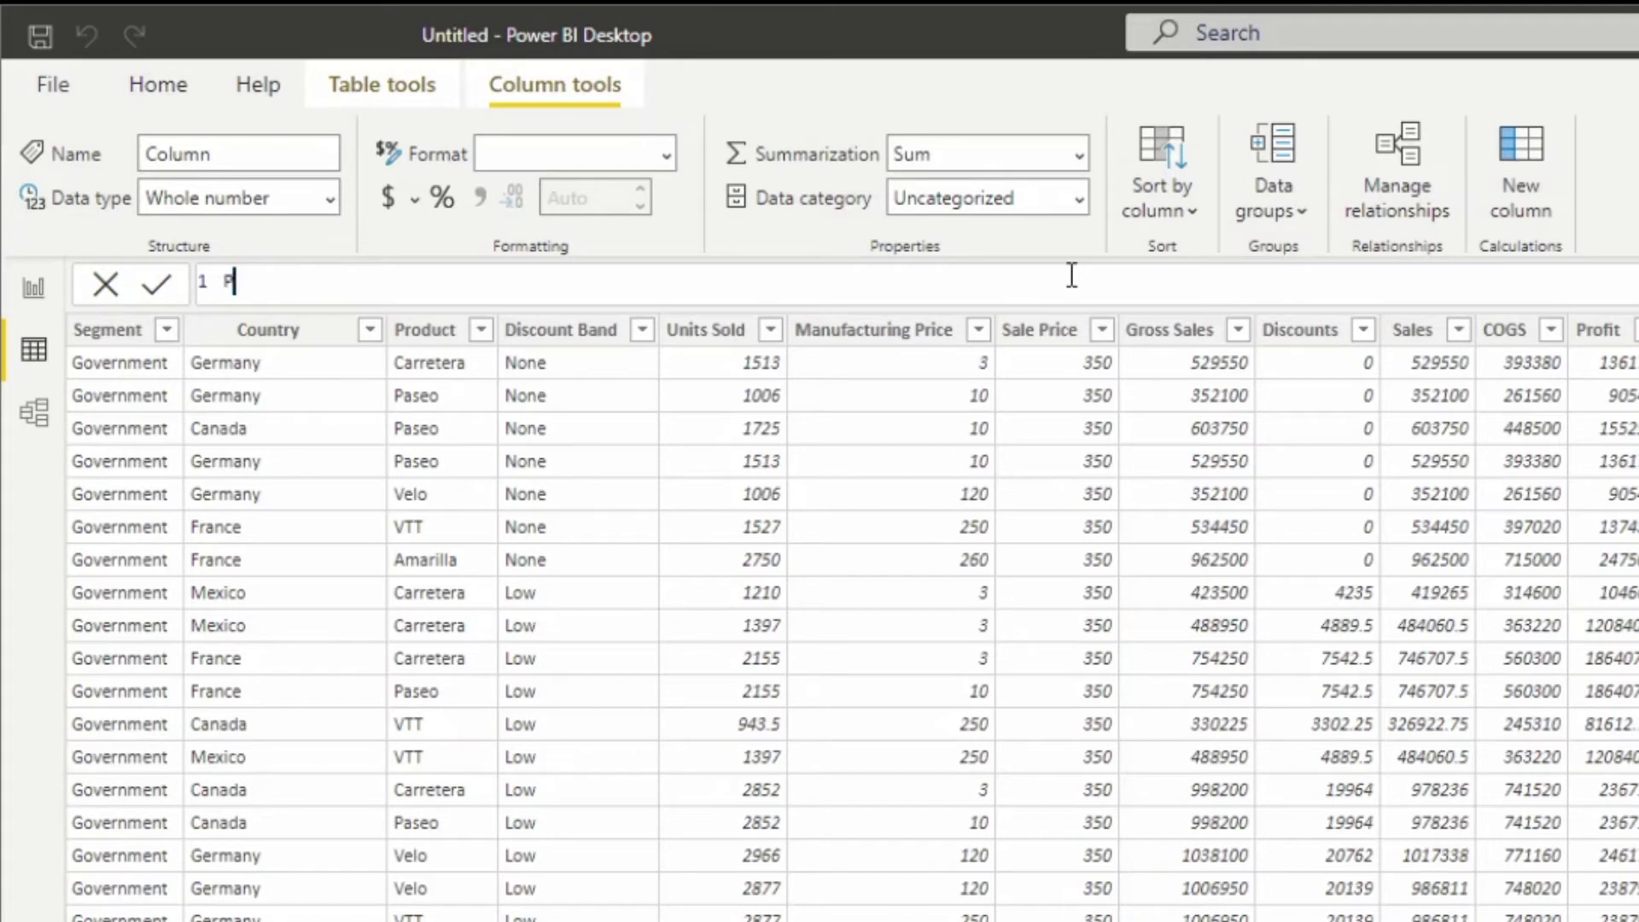
type("roduct_highlight")
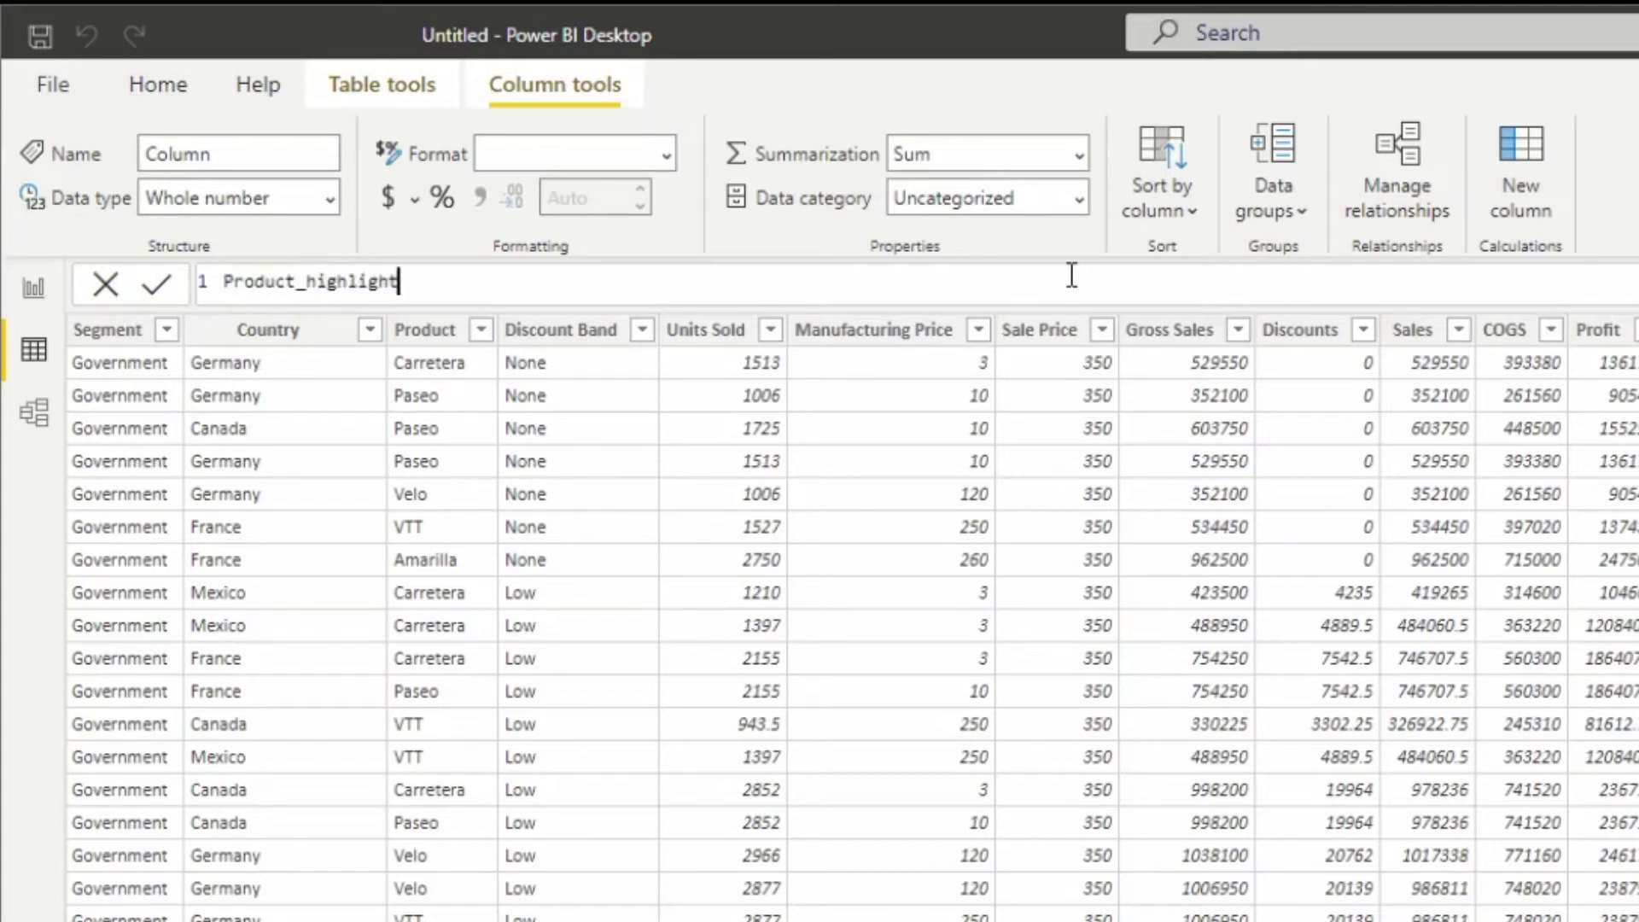
type(" = if")
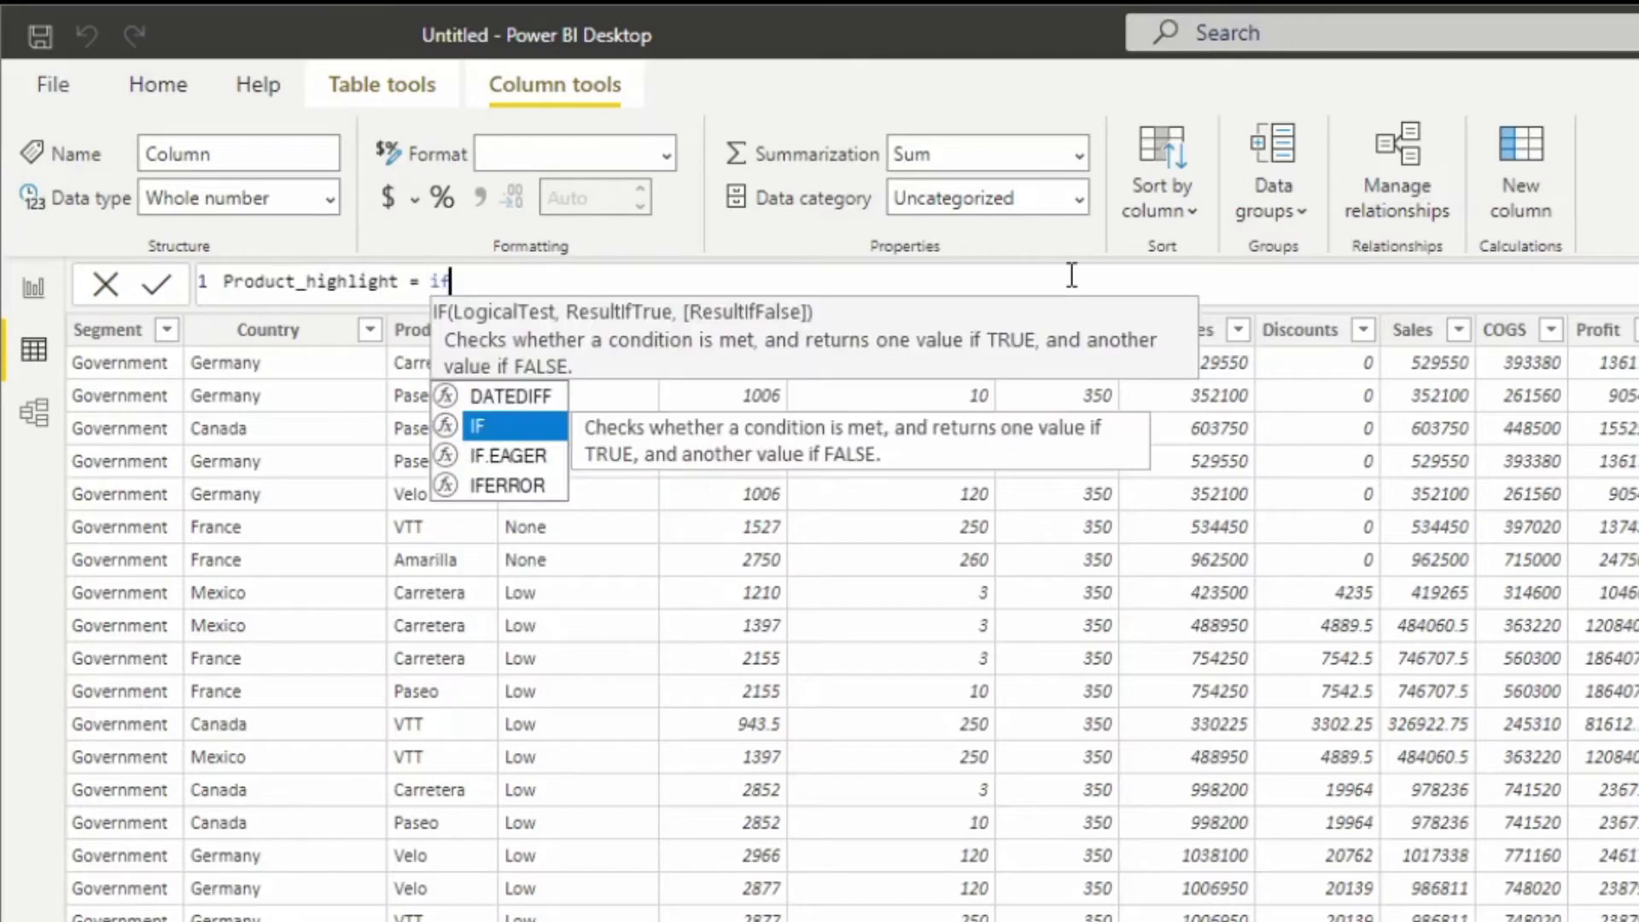
type("(")
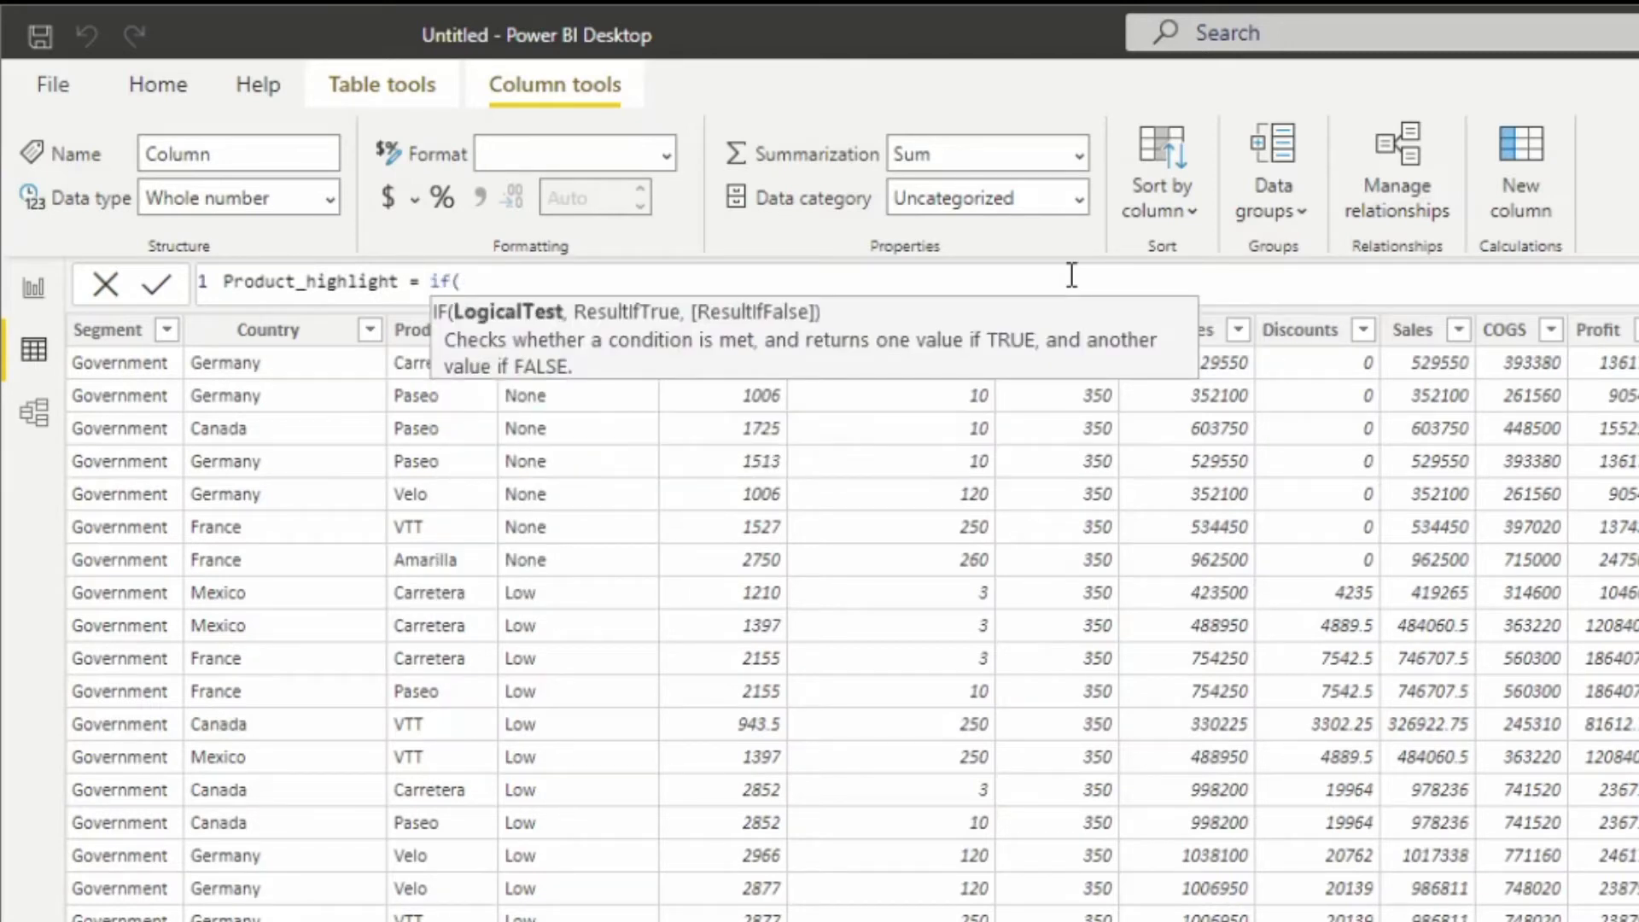
type("country")
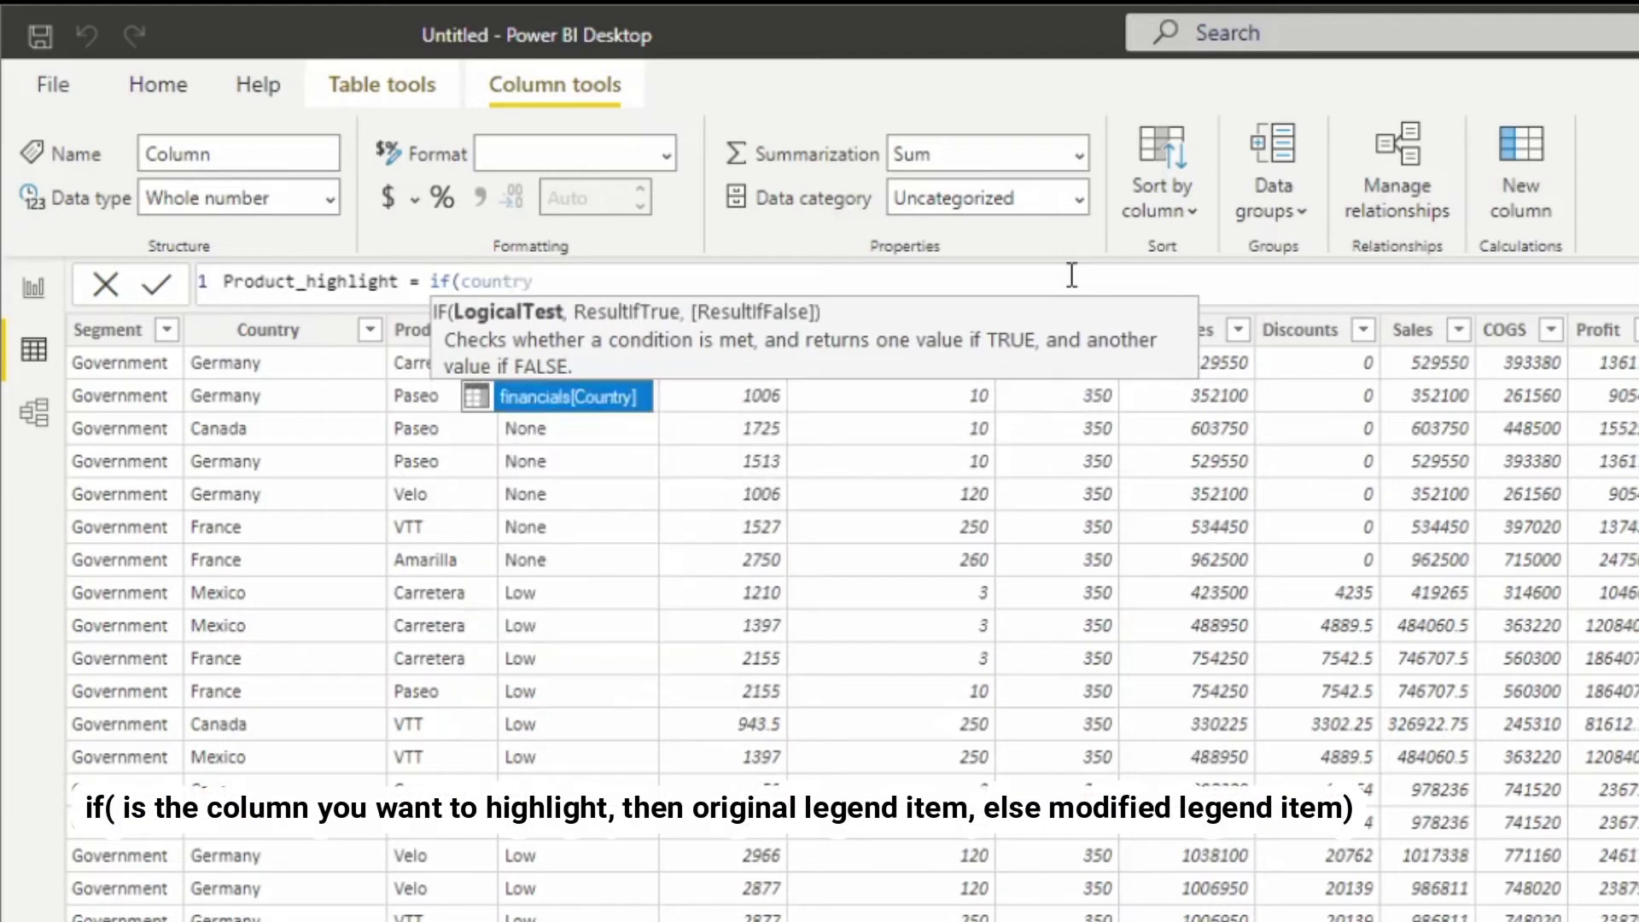
key("Tab")
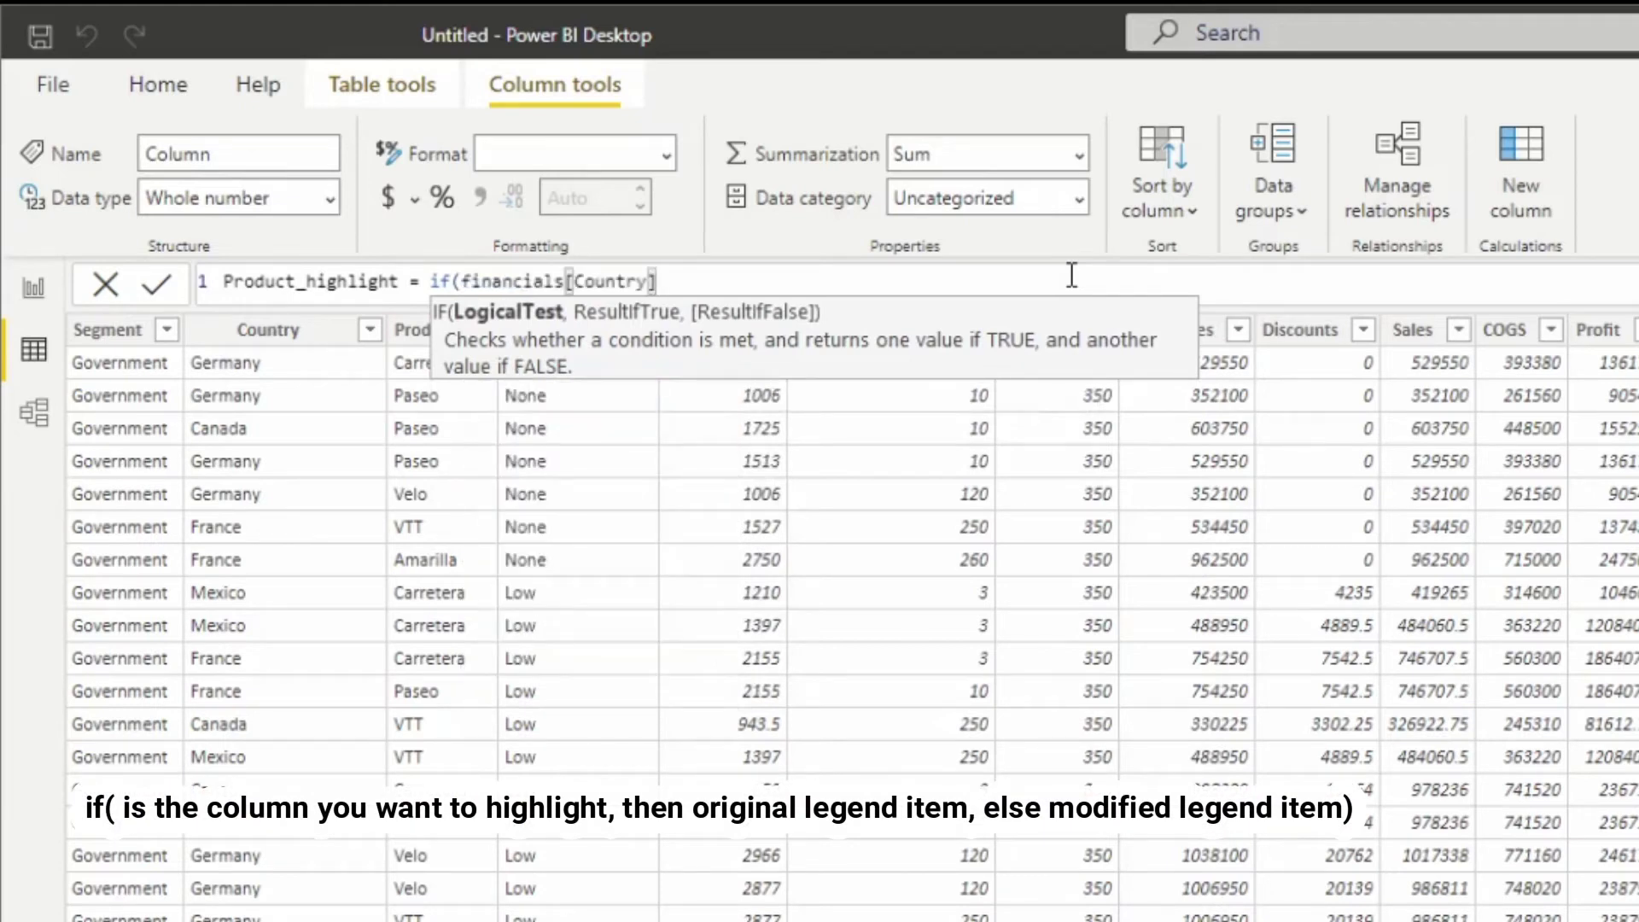
type("=\"Canada\",")
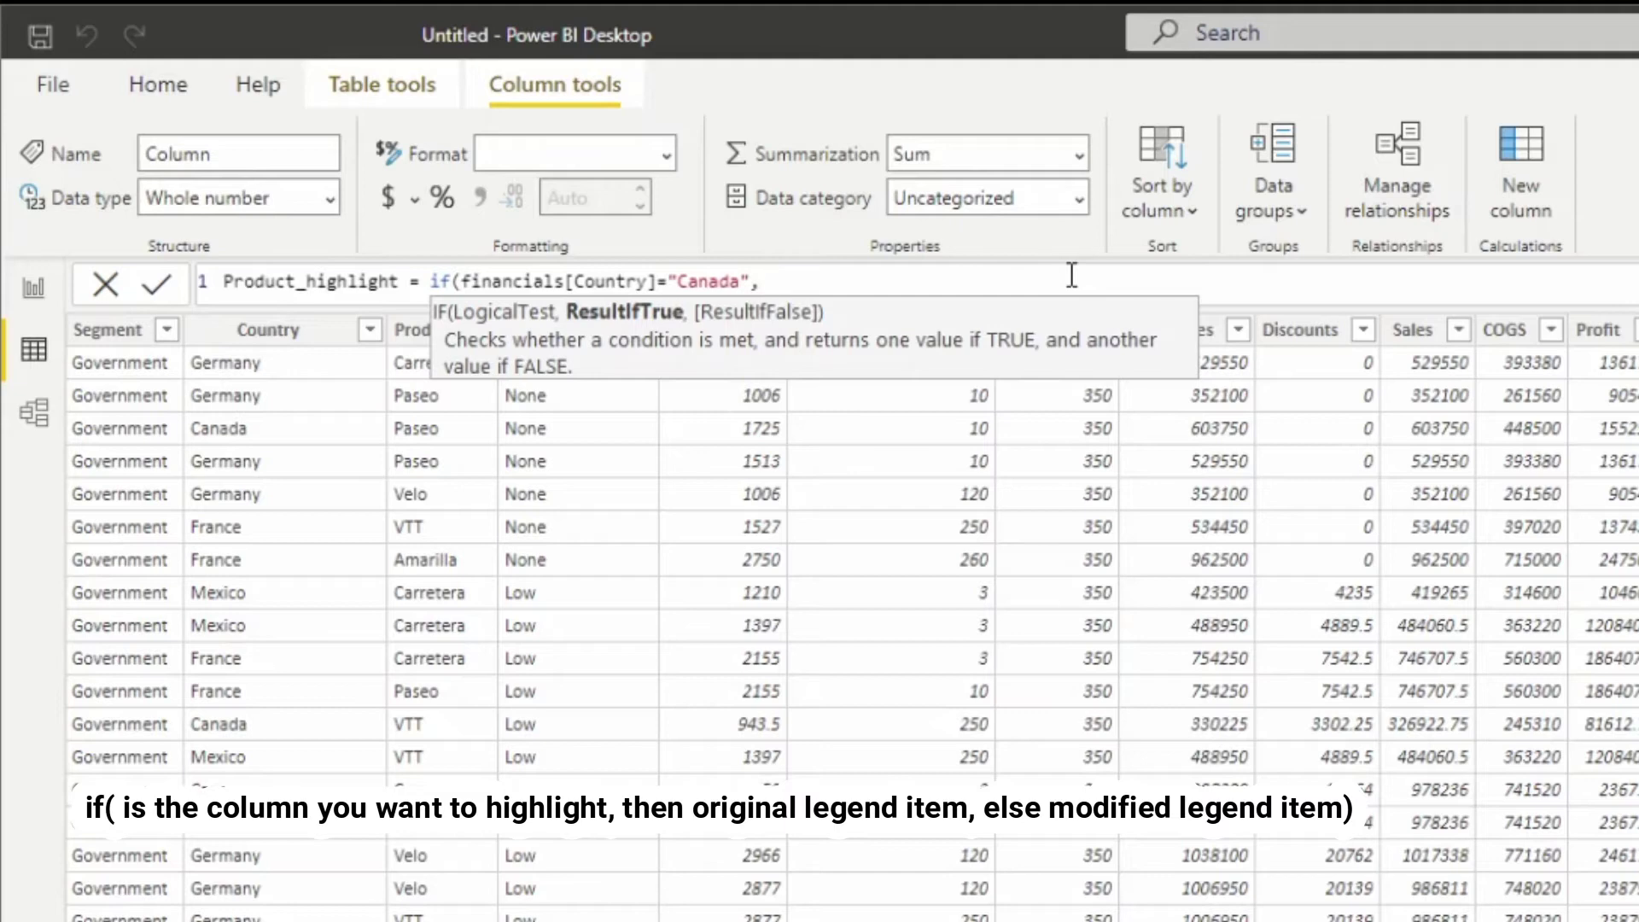
type("[pro")
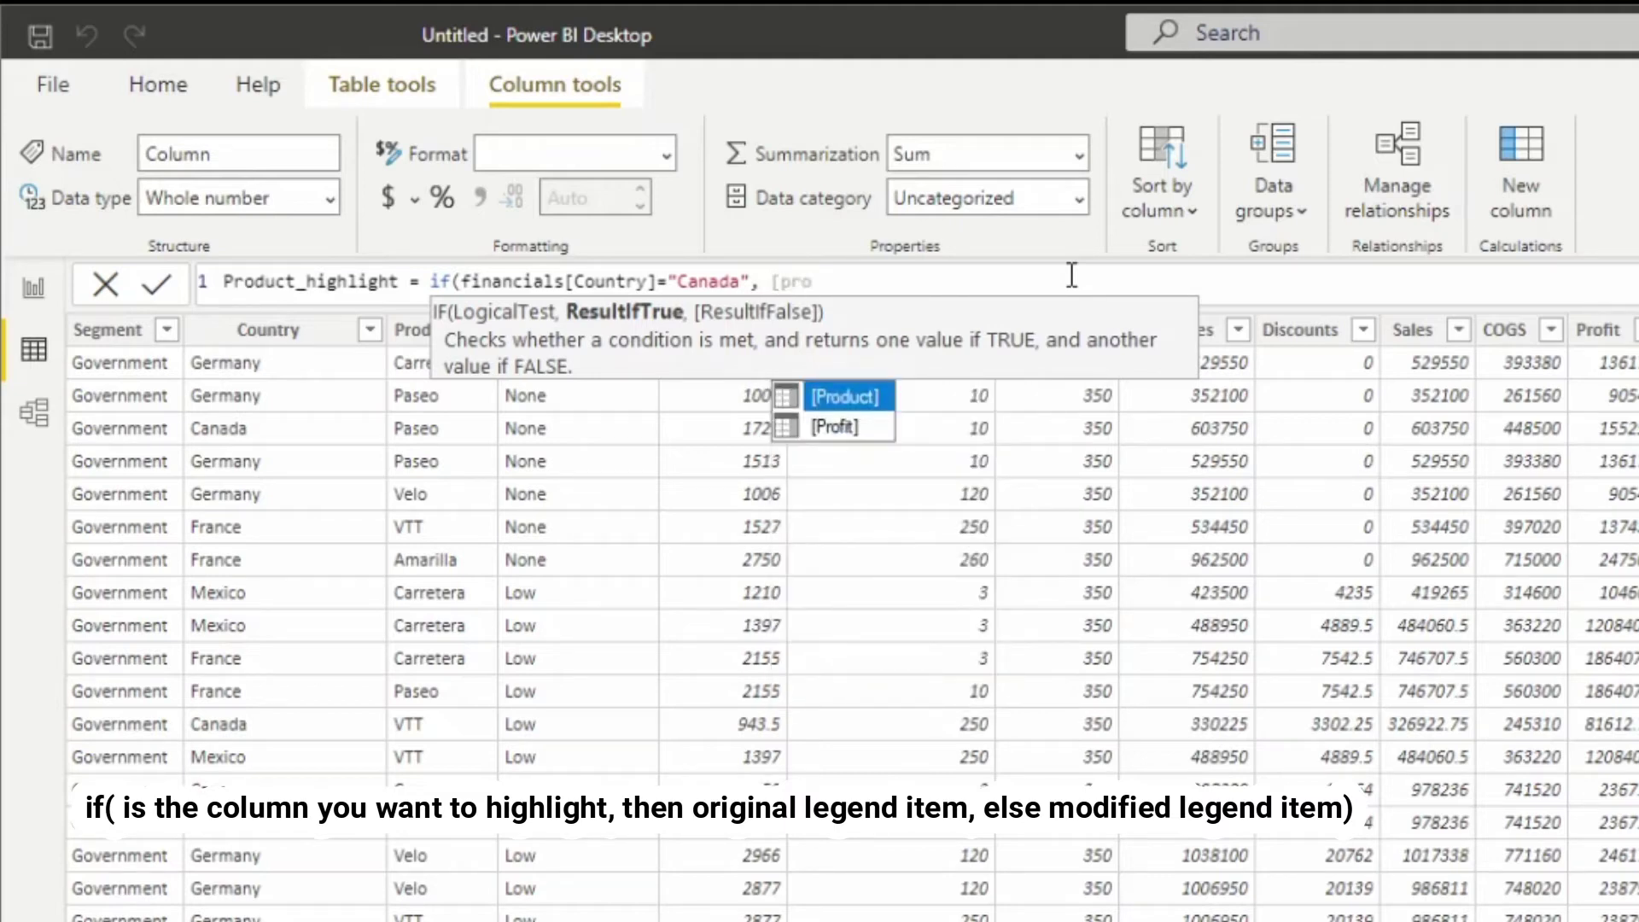
key("Tab")
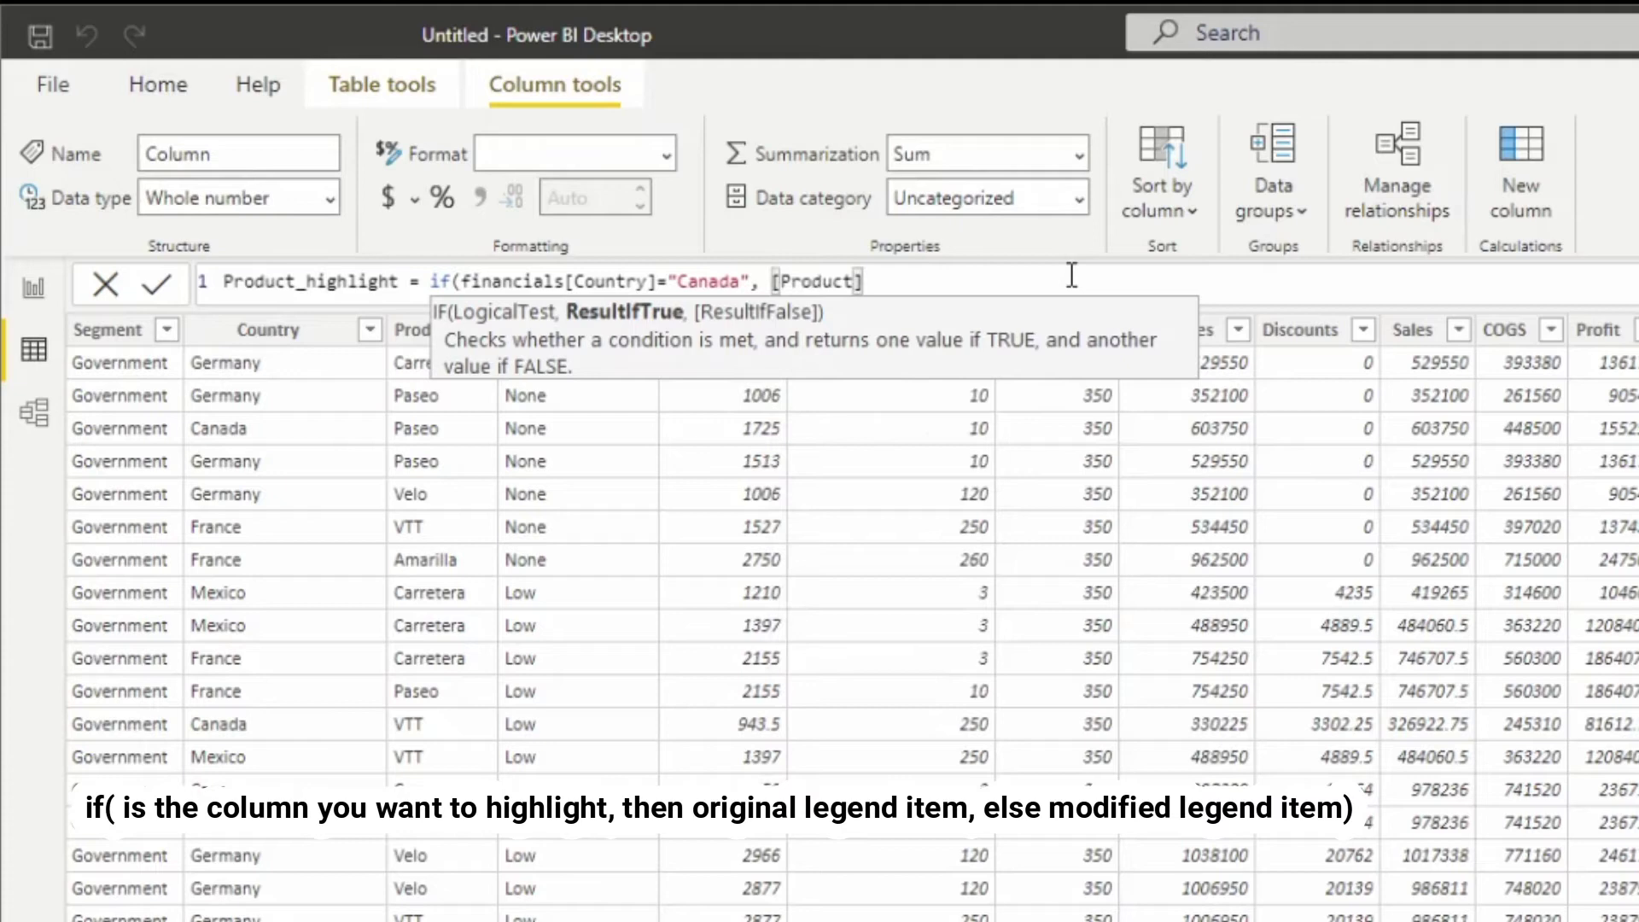
type(", ")
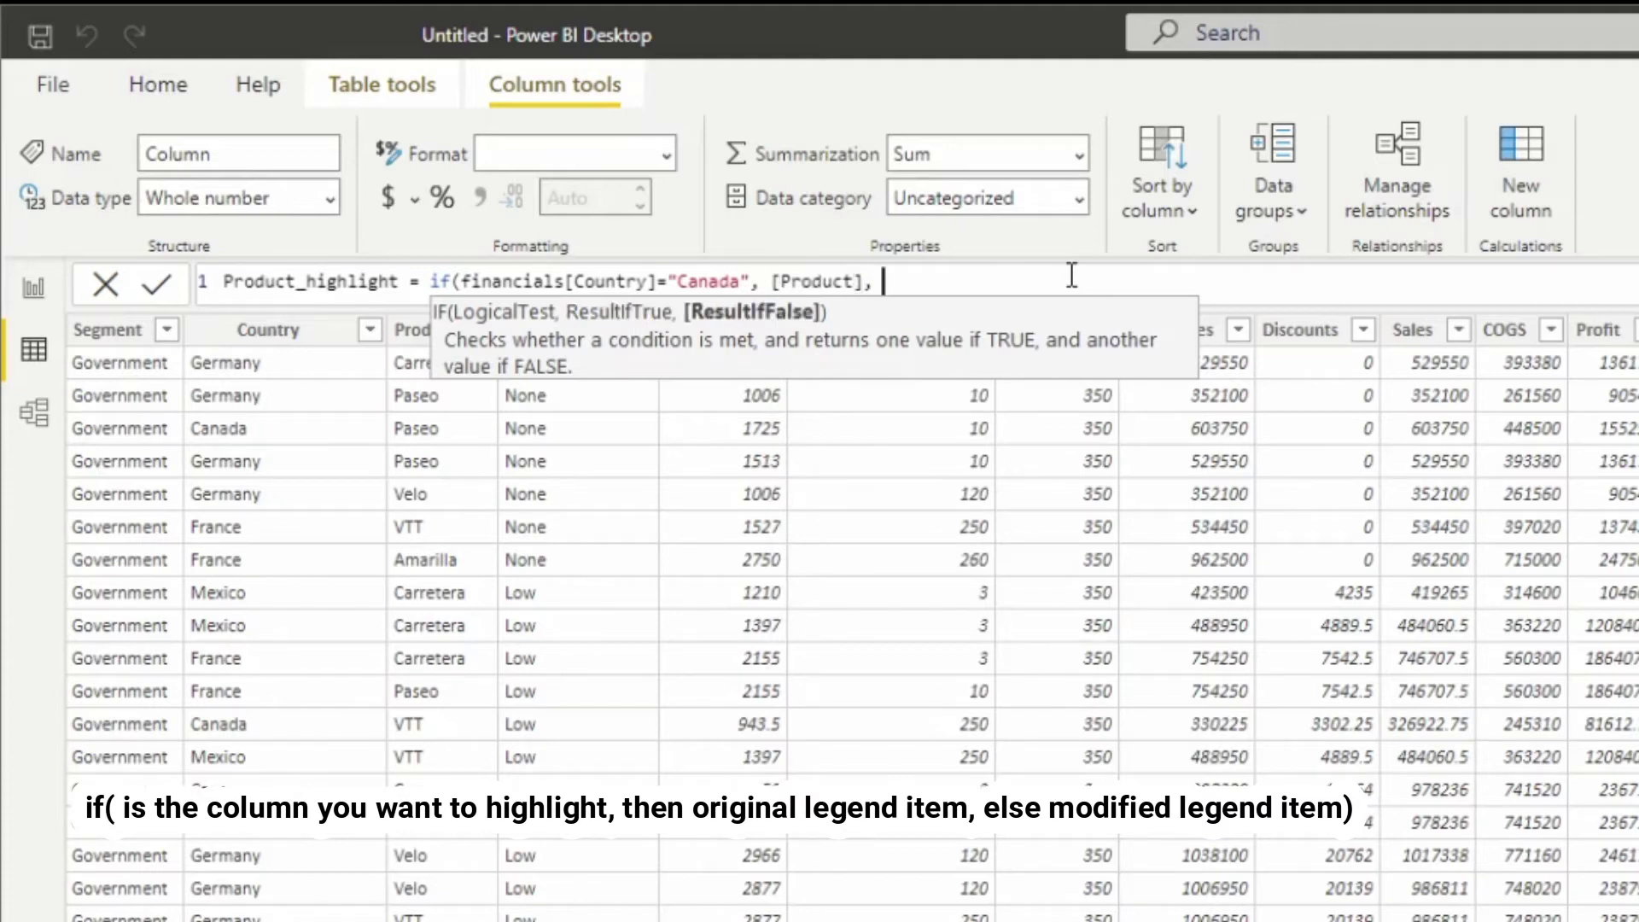
type("\"")
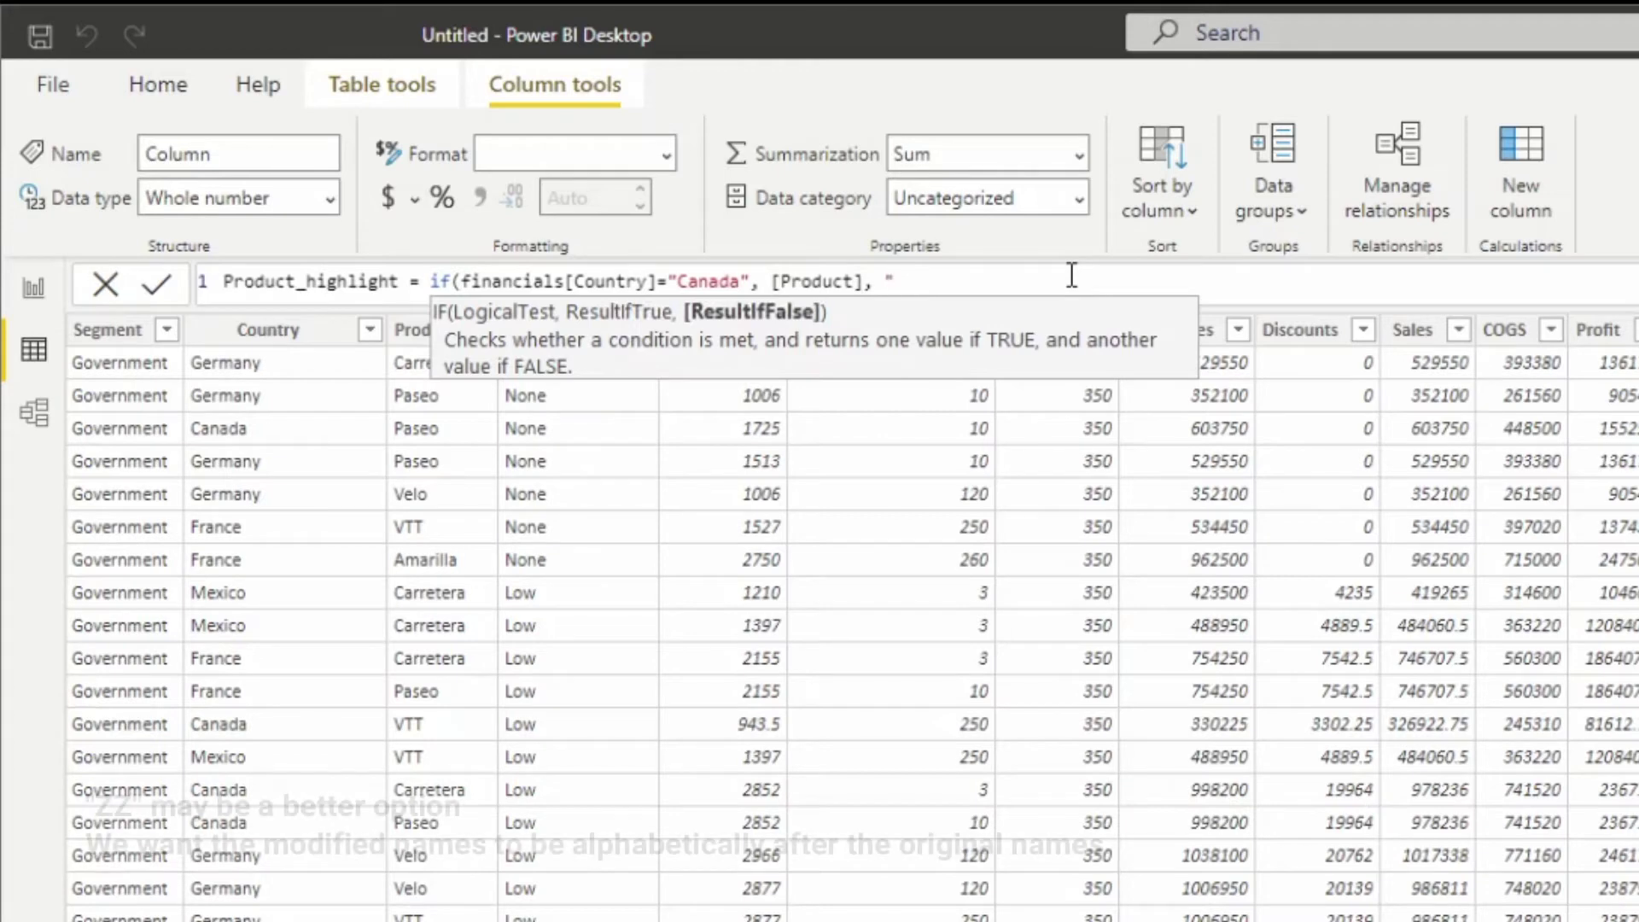
type("xx\" &")
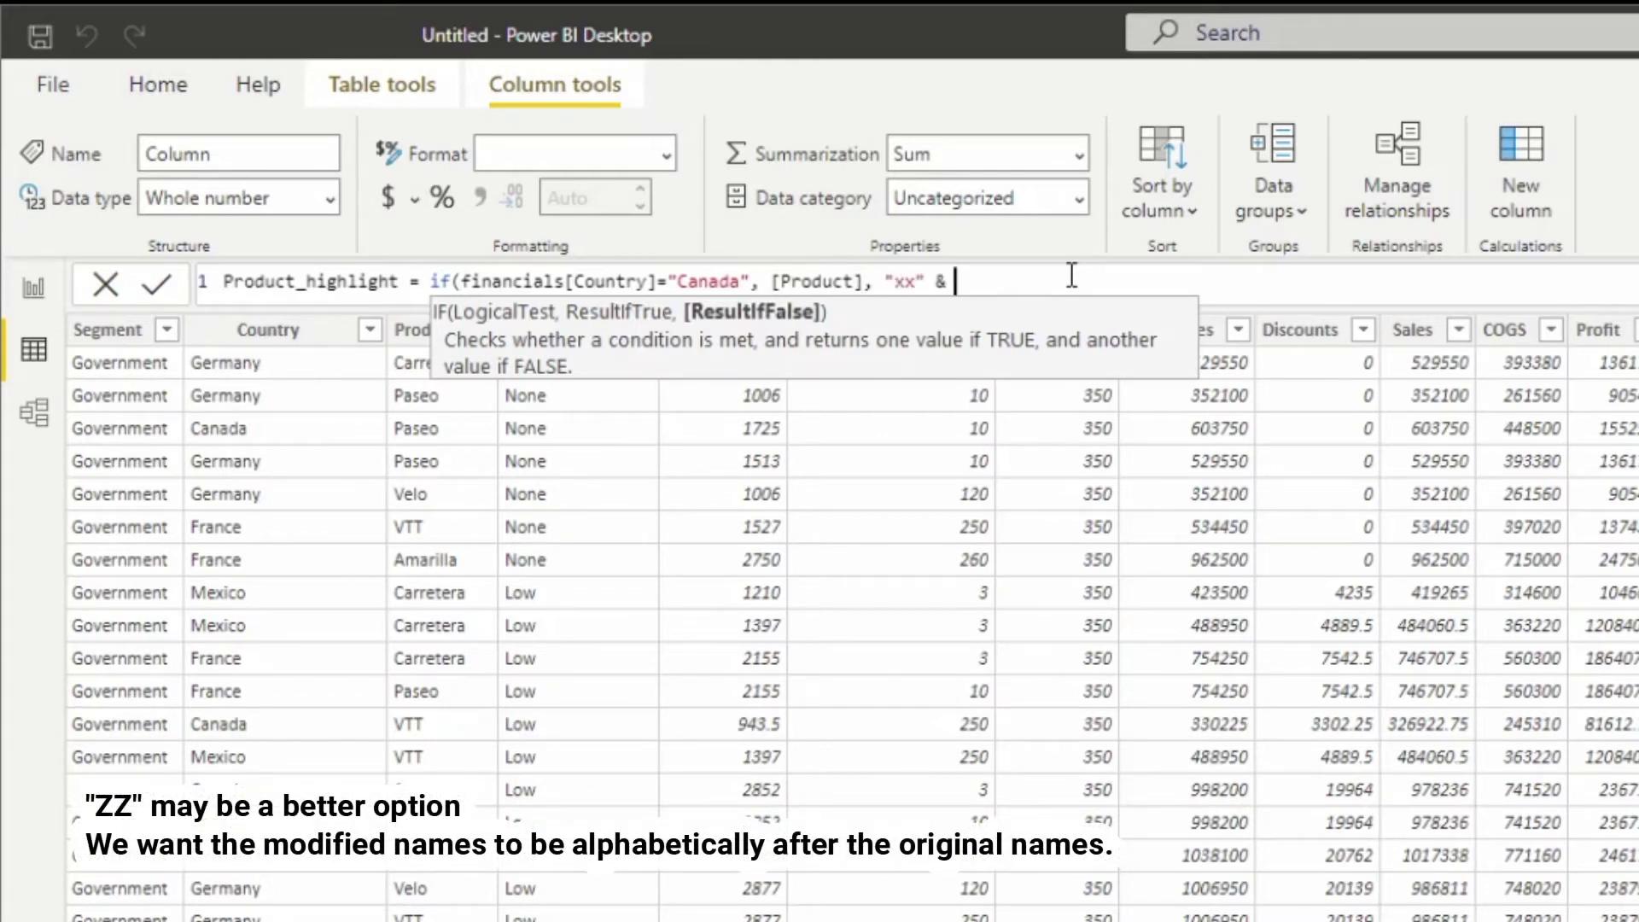
type(" [Product]")
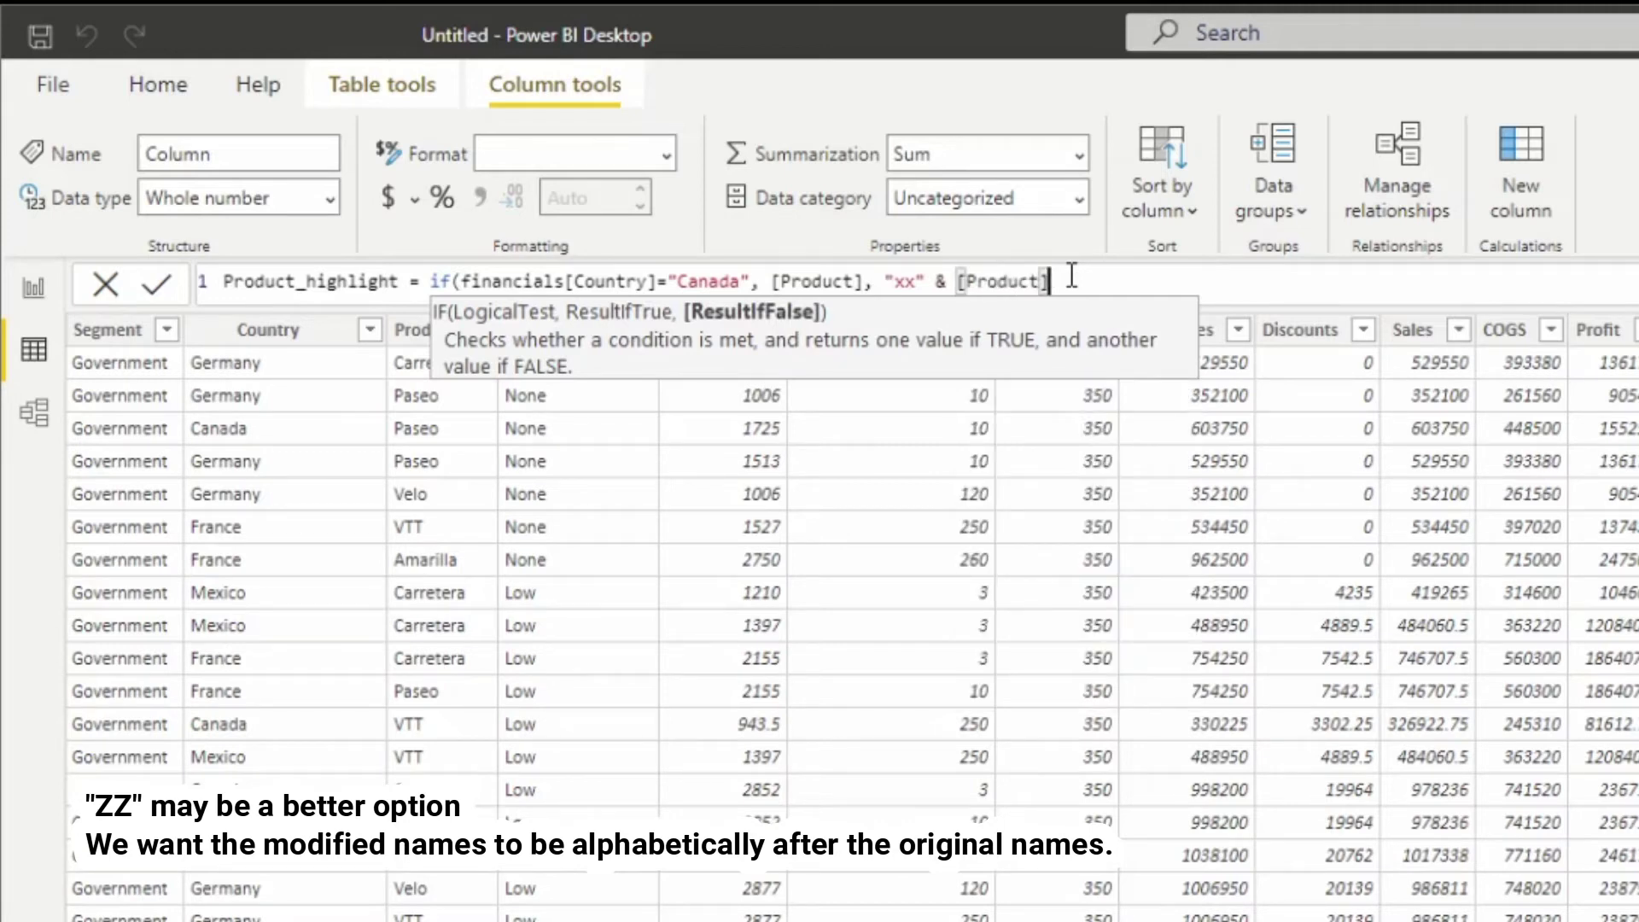
type(")")
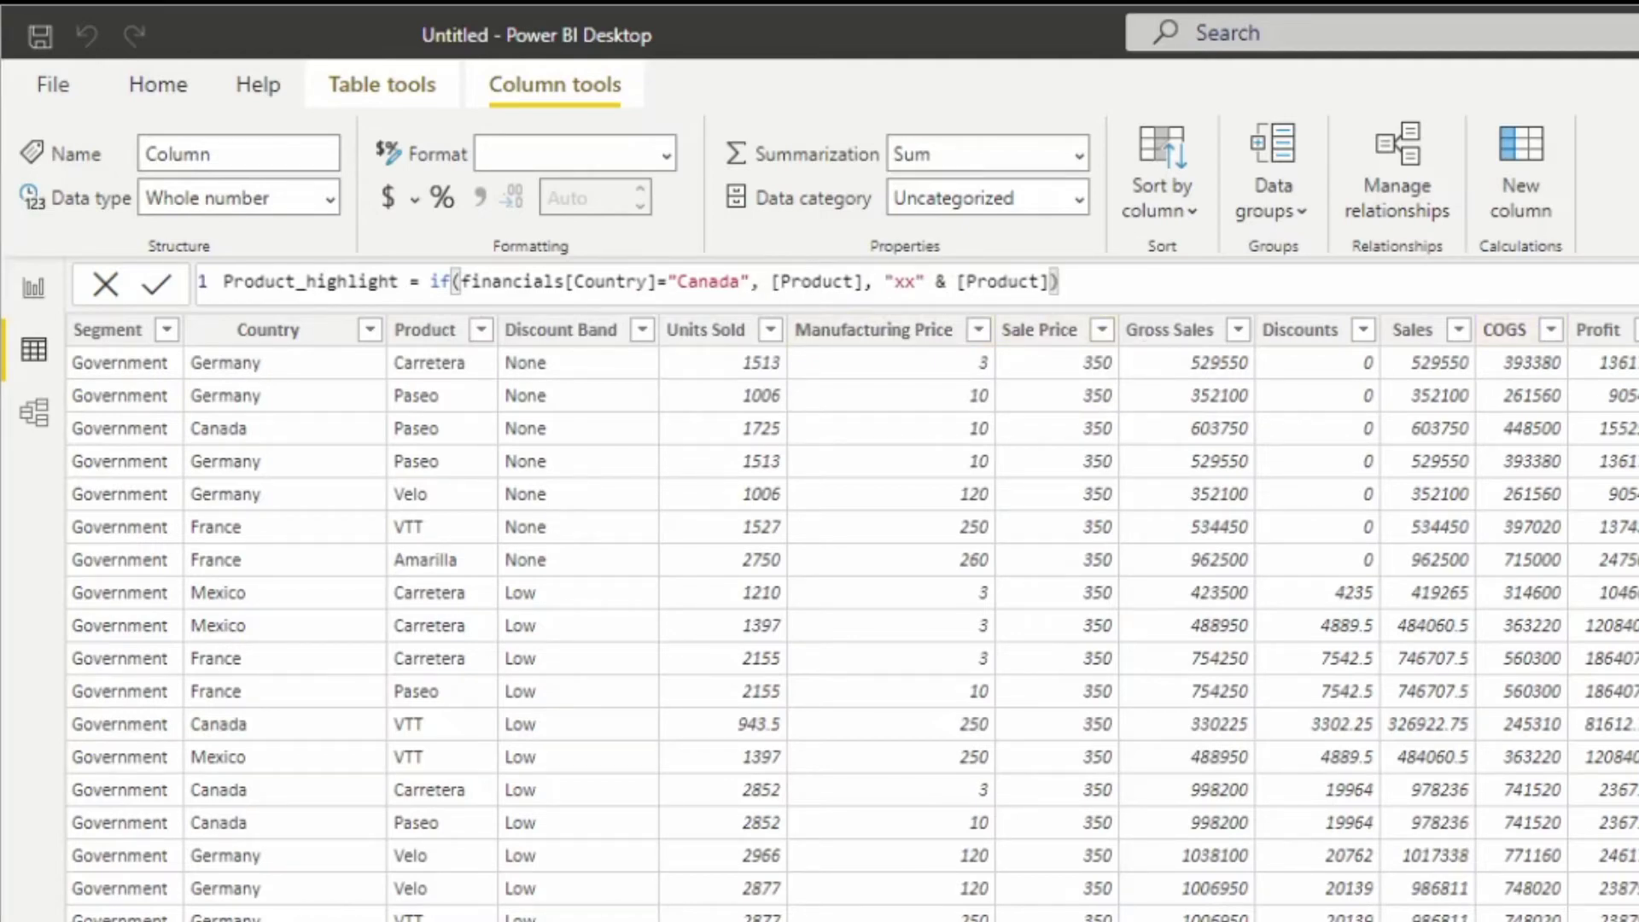
- Commit the Product_highlight column and go back to the report chart
key("Return")
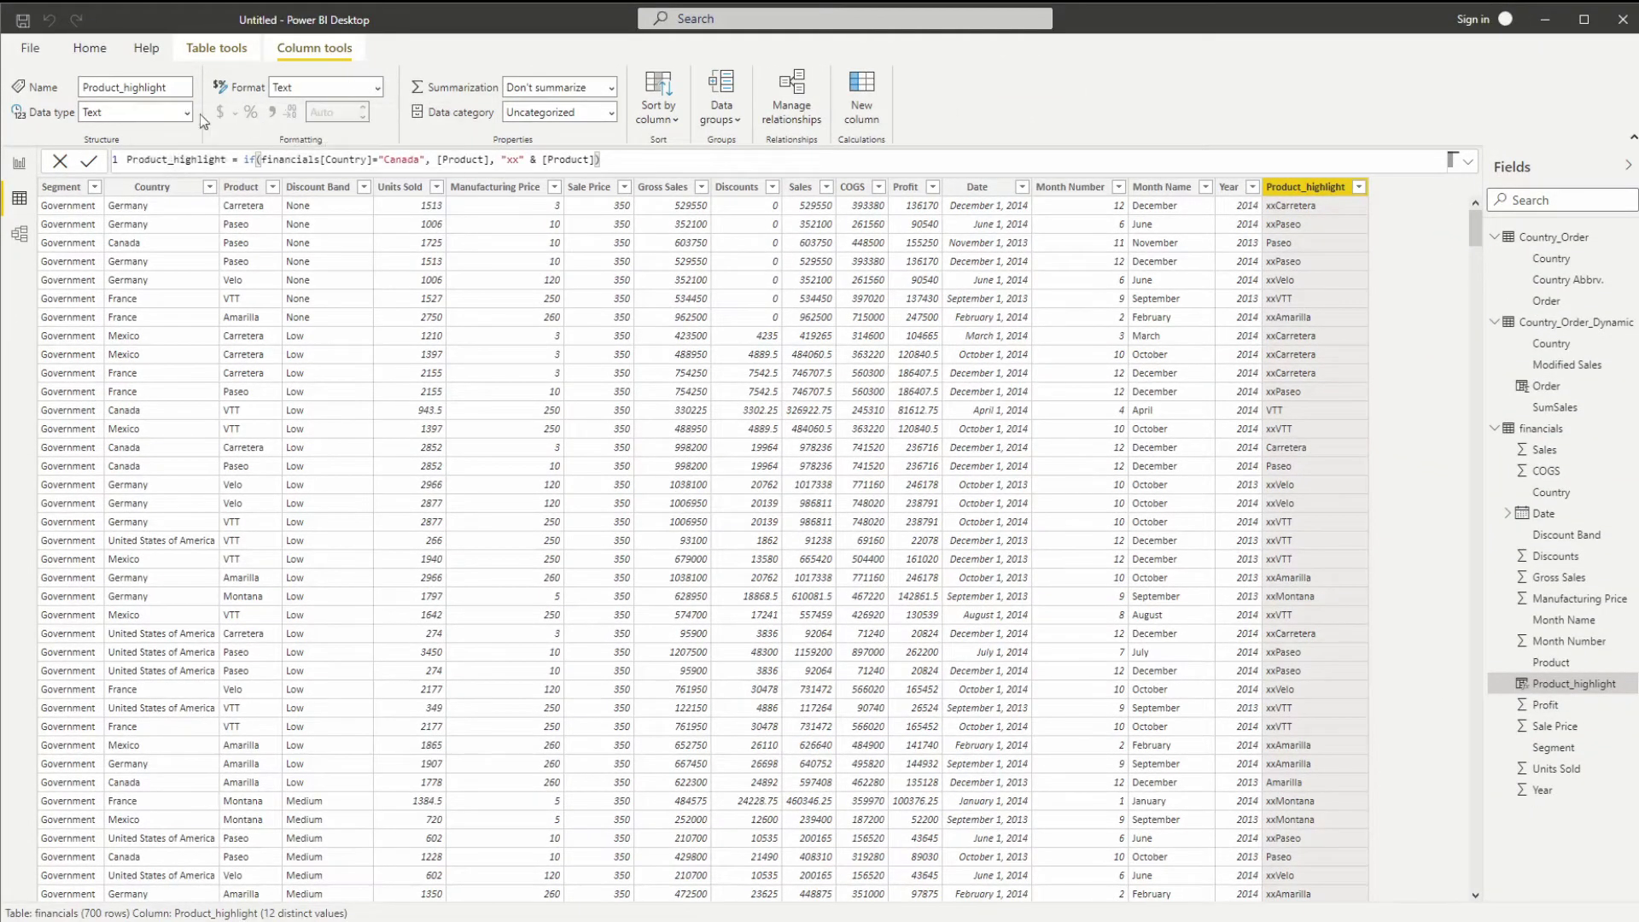
left_click(17, 166)
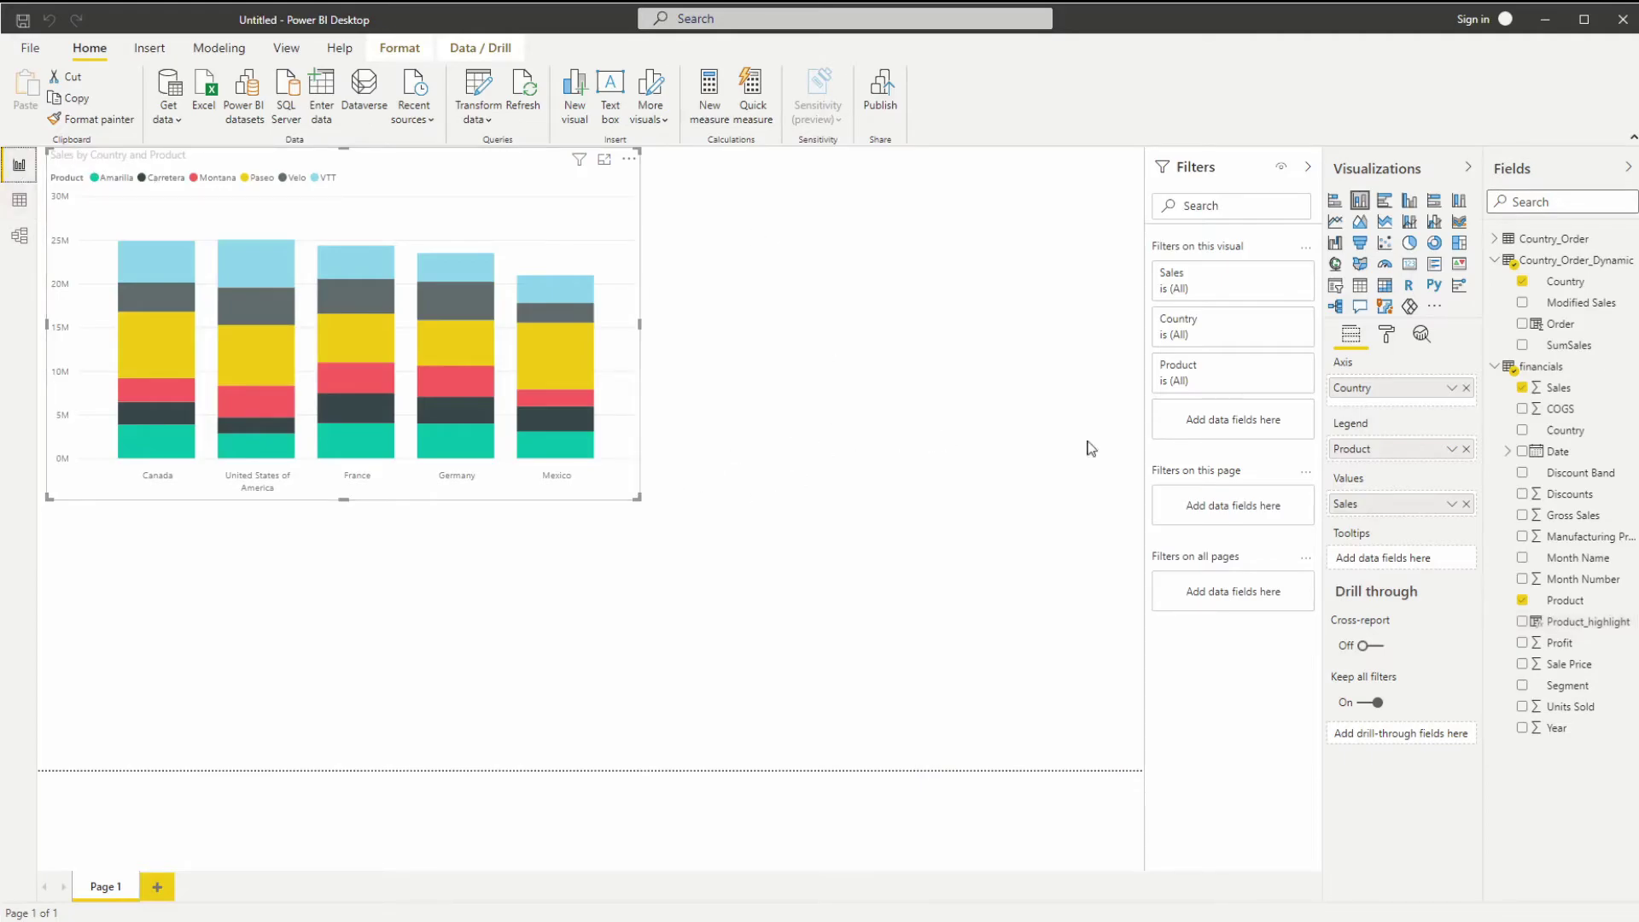
- Replace Product with Product_highlight in the chart's Legend
left_click(1466, 449)
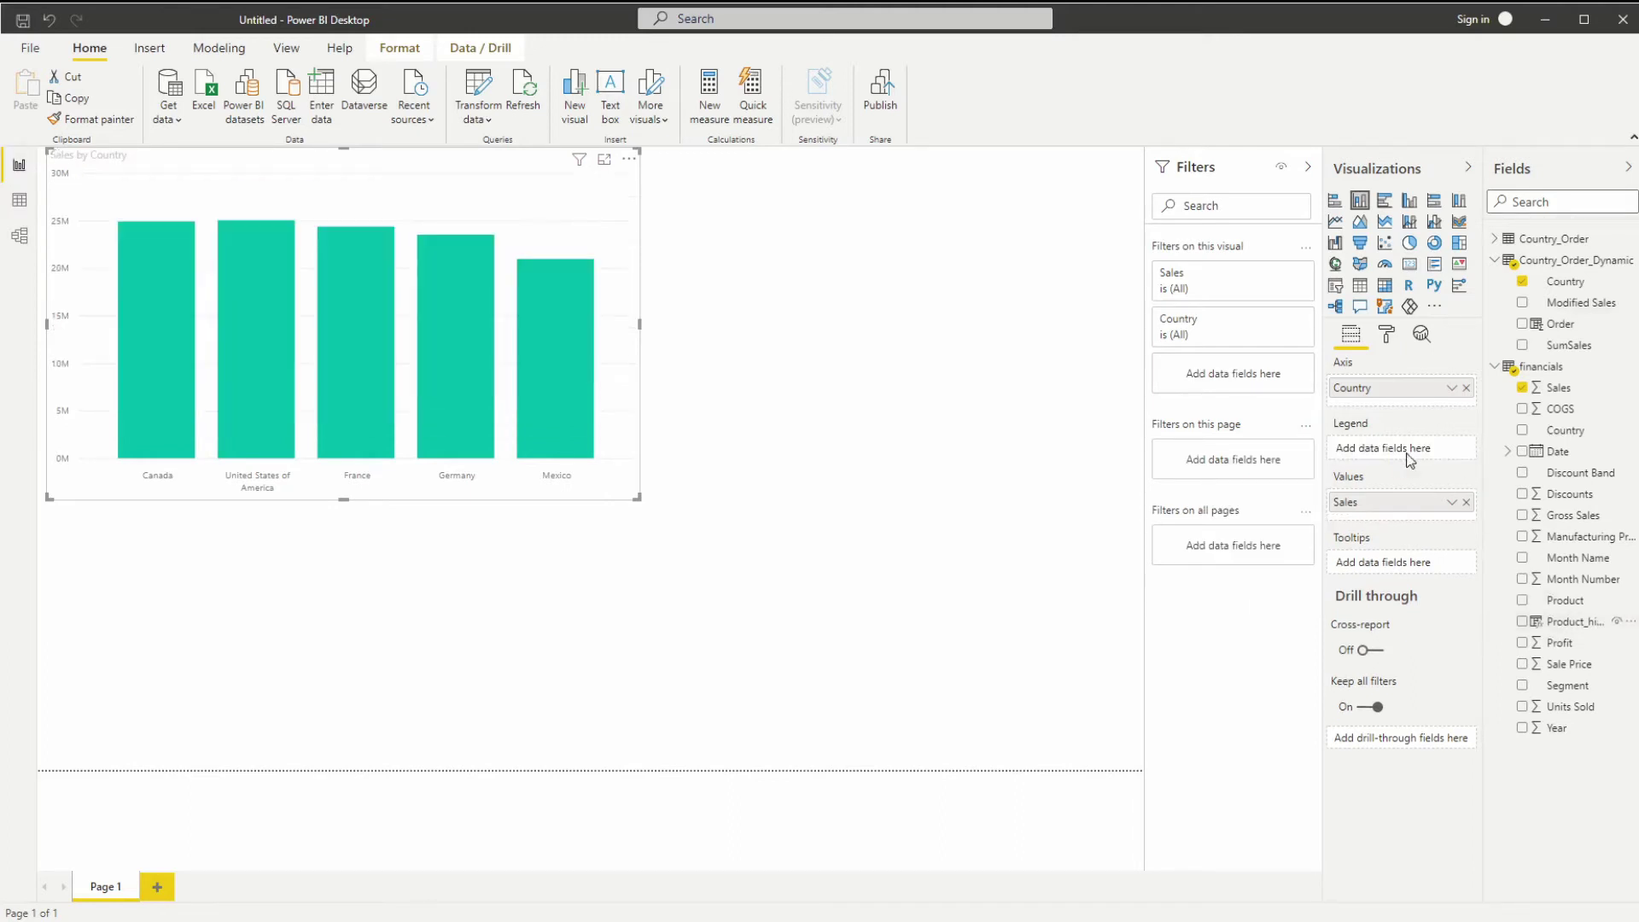
left_click_drag(1409, 460, 1408, 457)
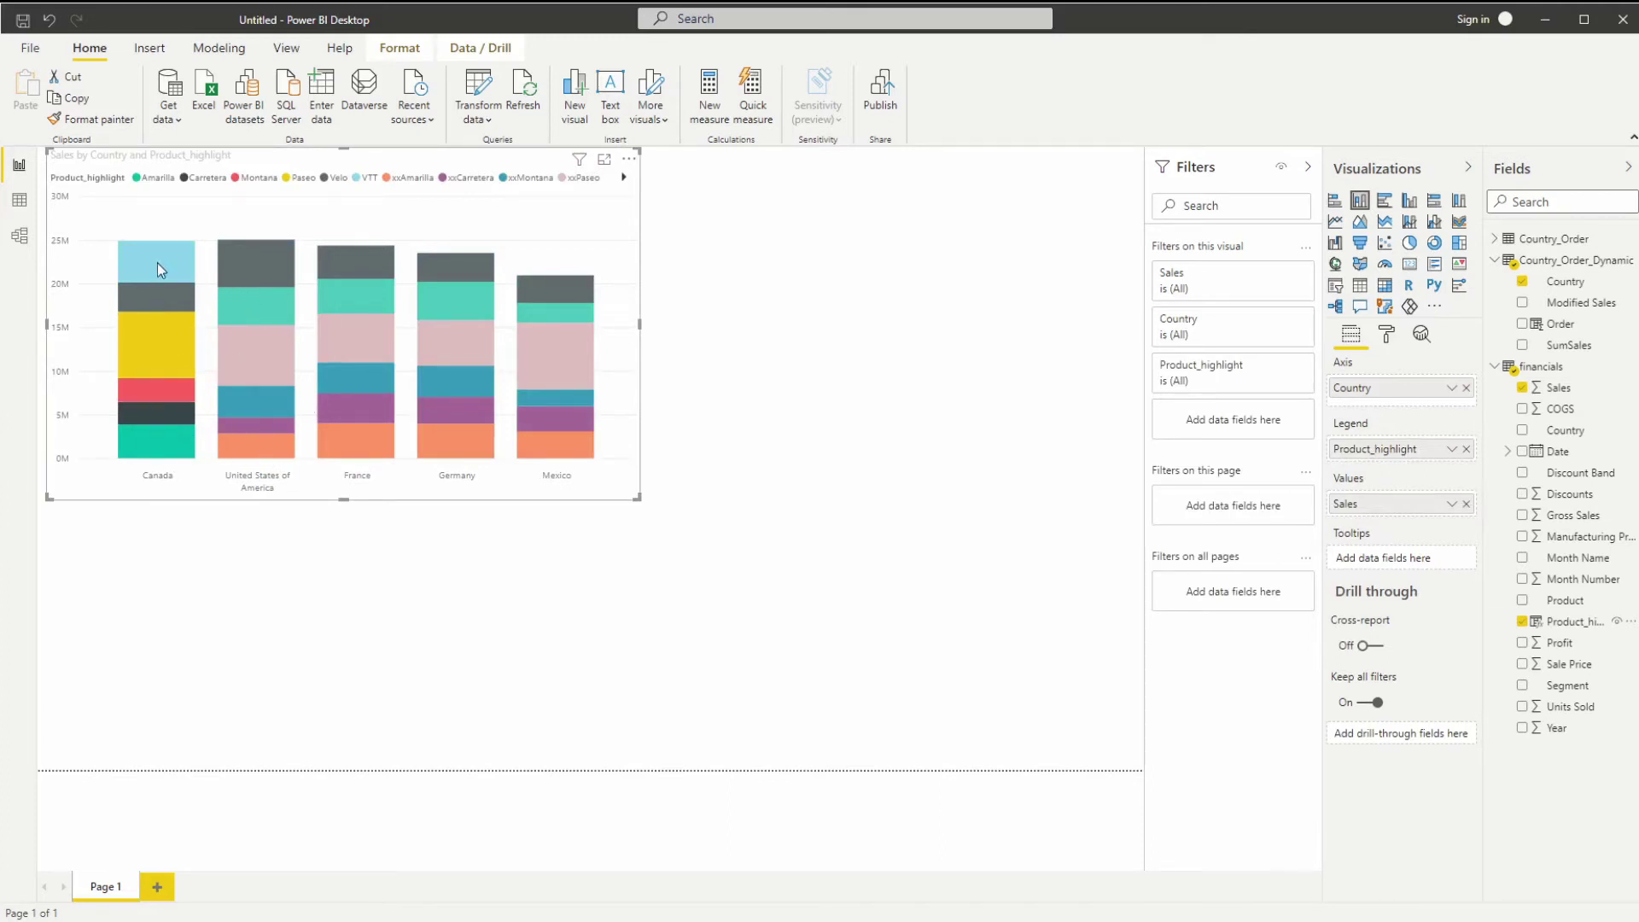
- In the chart's Data colors, make xxAmarilla dark teal
left_click(1386, 334)
left_click(1359, 563)
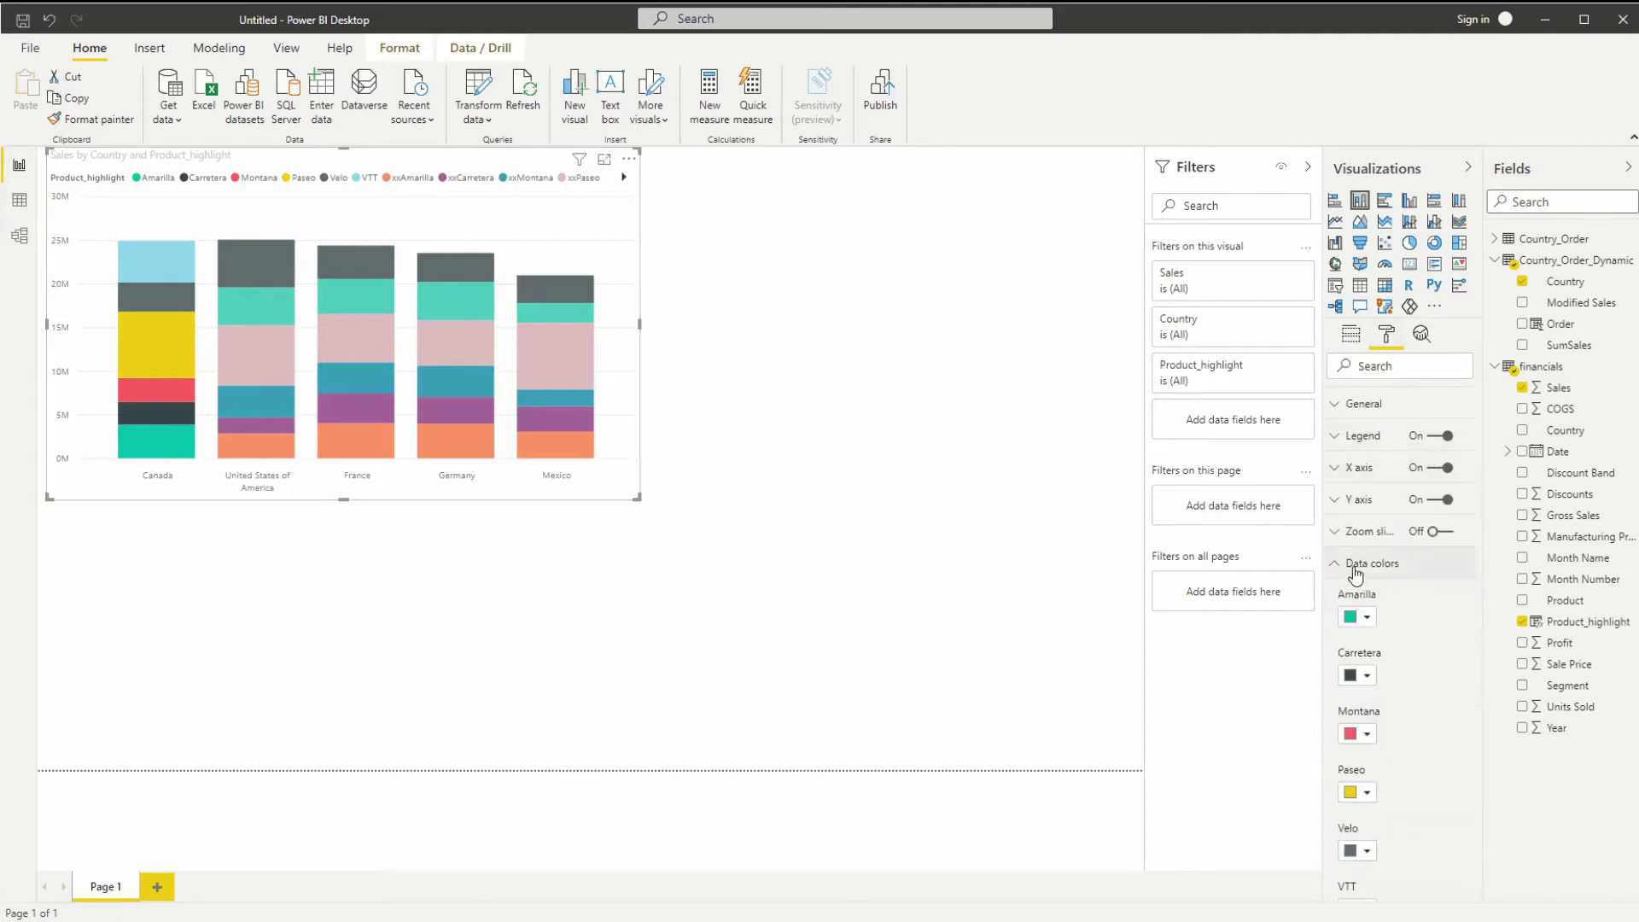
scroll(1454, 622, "down", 1)
scroll(1454, 622, "down", 2)
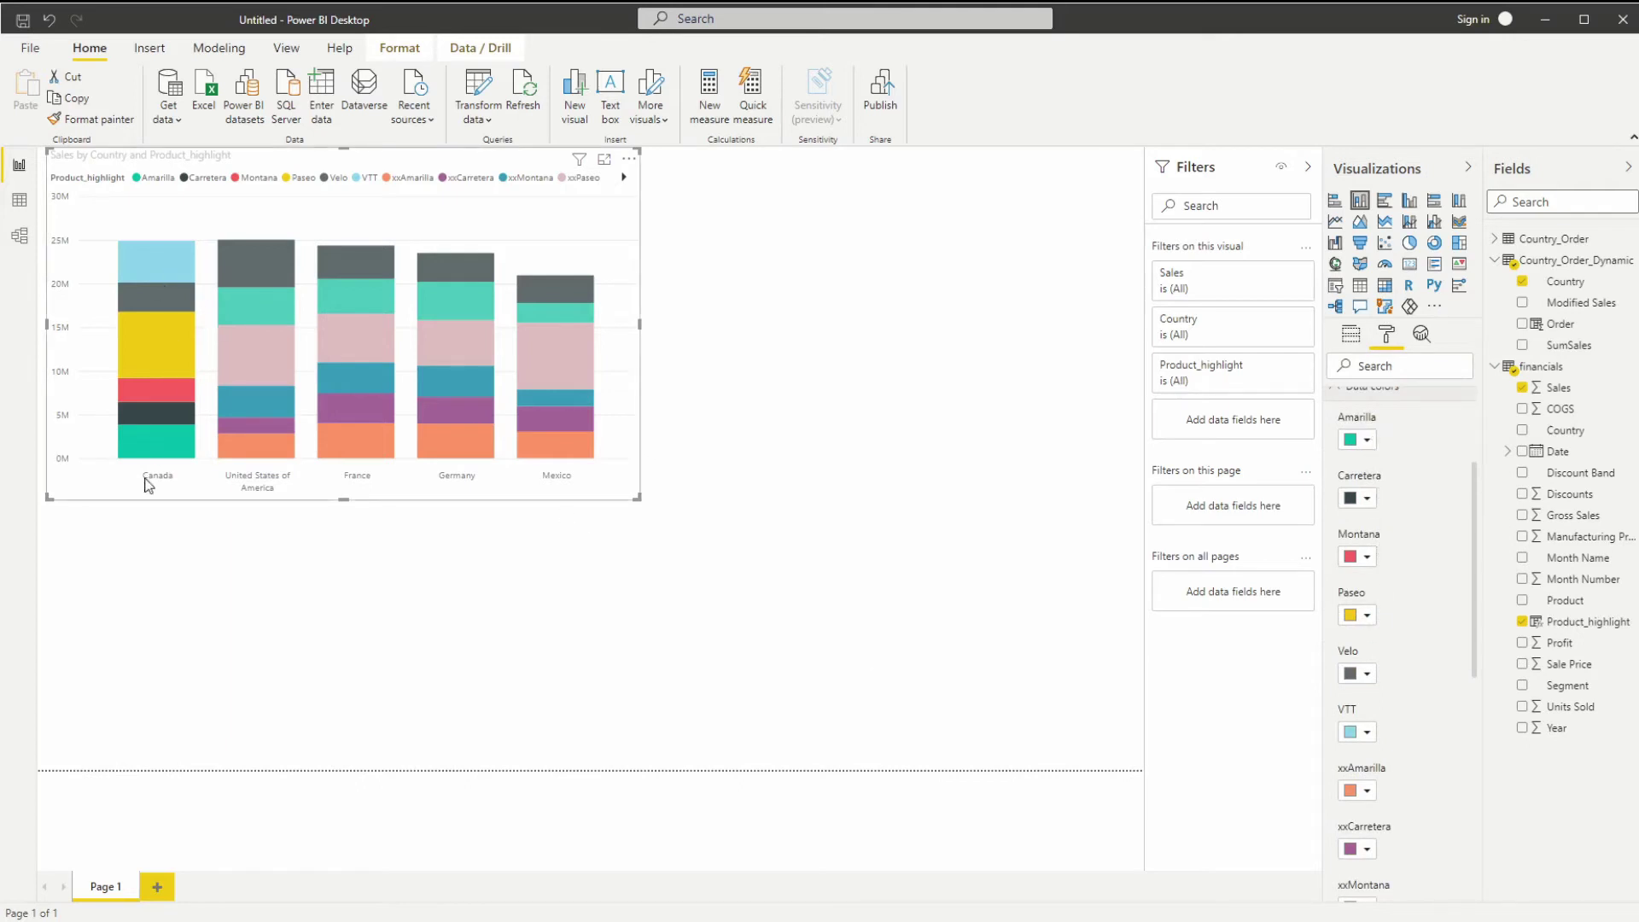
scroll(1387, 610, "down", 2)
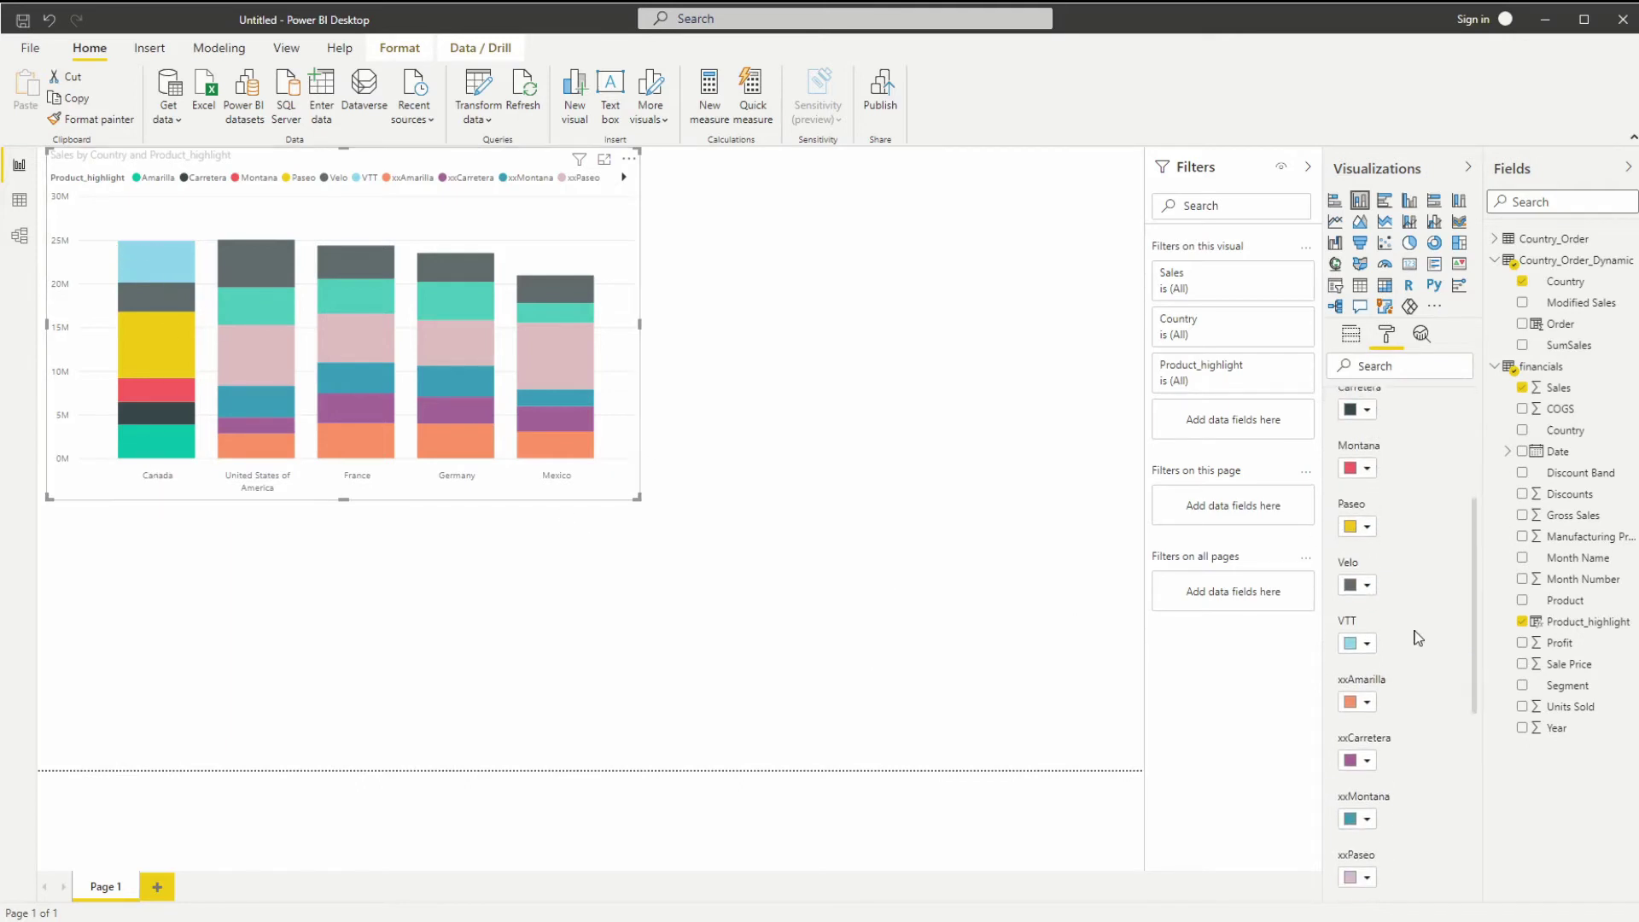
left_click(1368, 615)
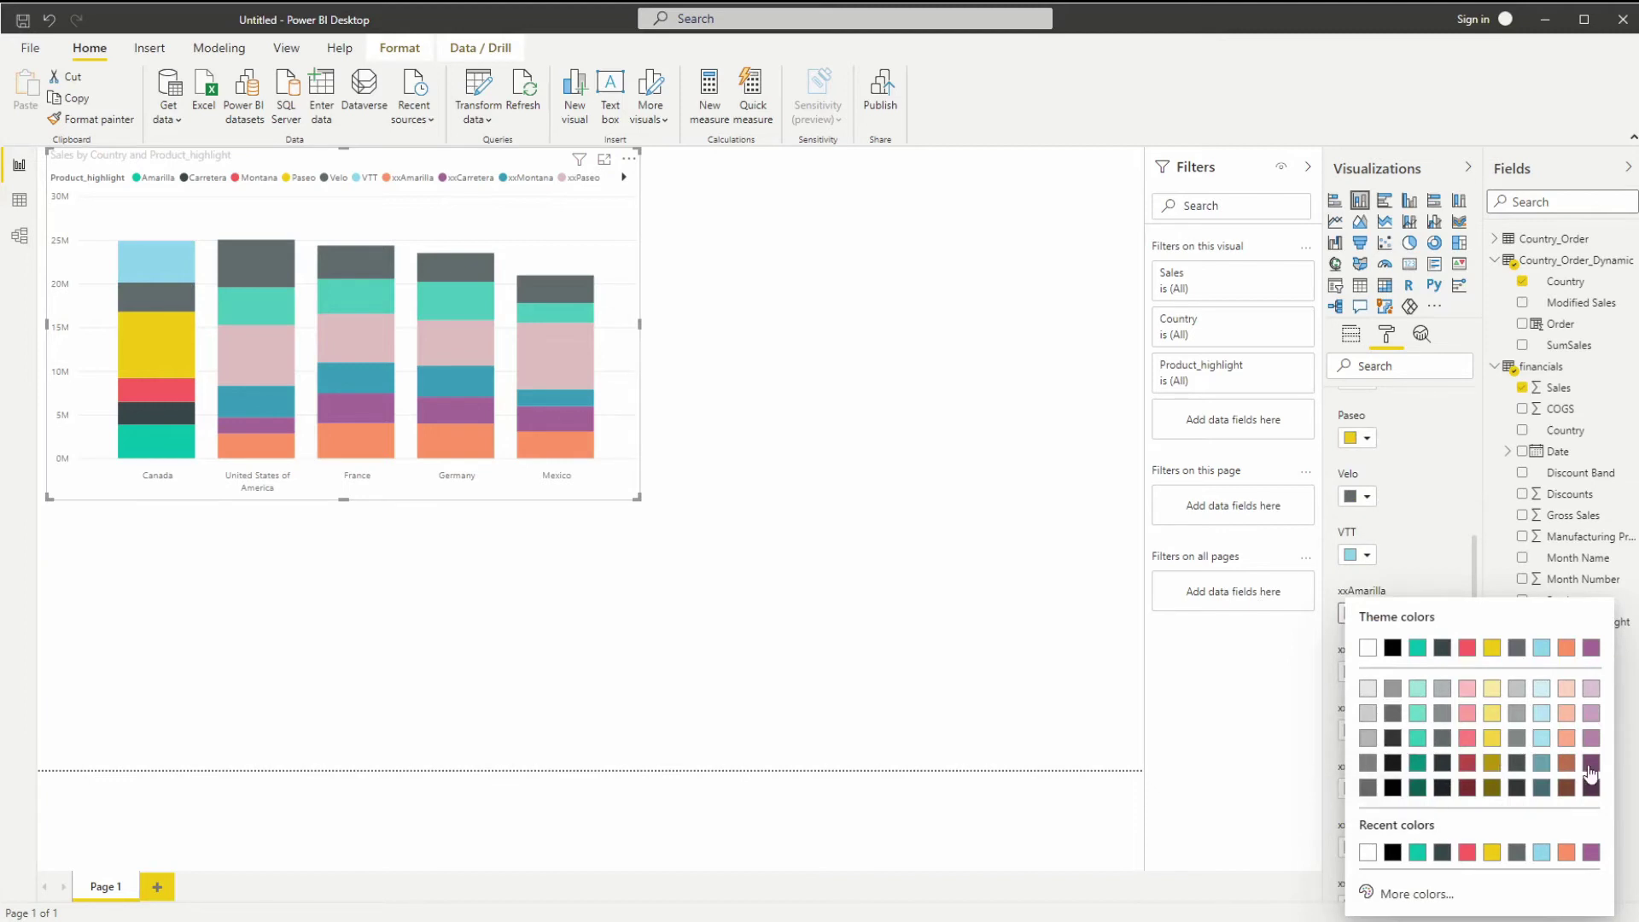
left_click(1417, 762)
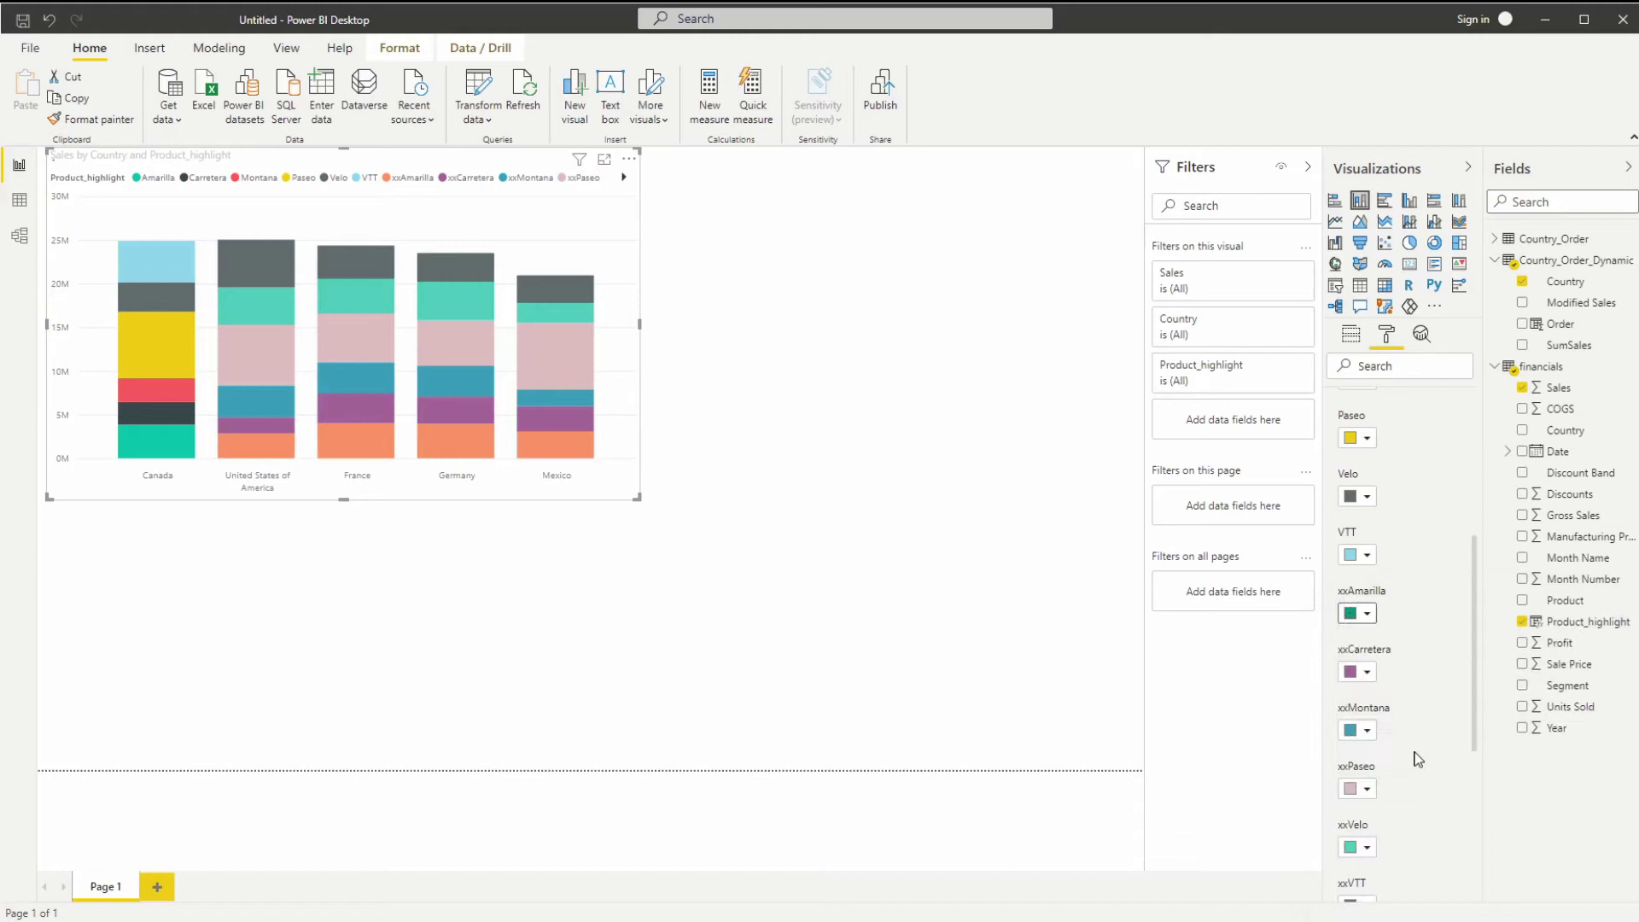
- Set xxMontana dark red, xxPaseo olive, xxVelo dark grey and xxVTT grey-teal
left_click(1357, 730)
left_click(1466, 558)
left_click(1357, 787)
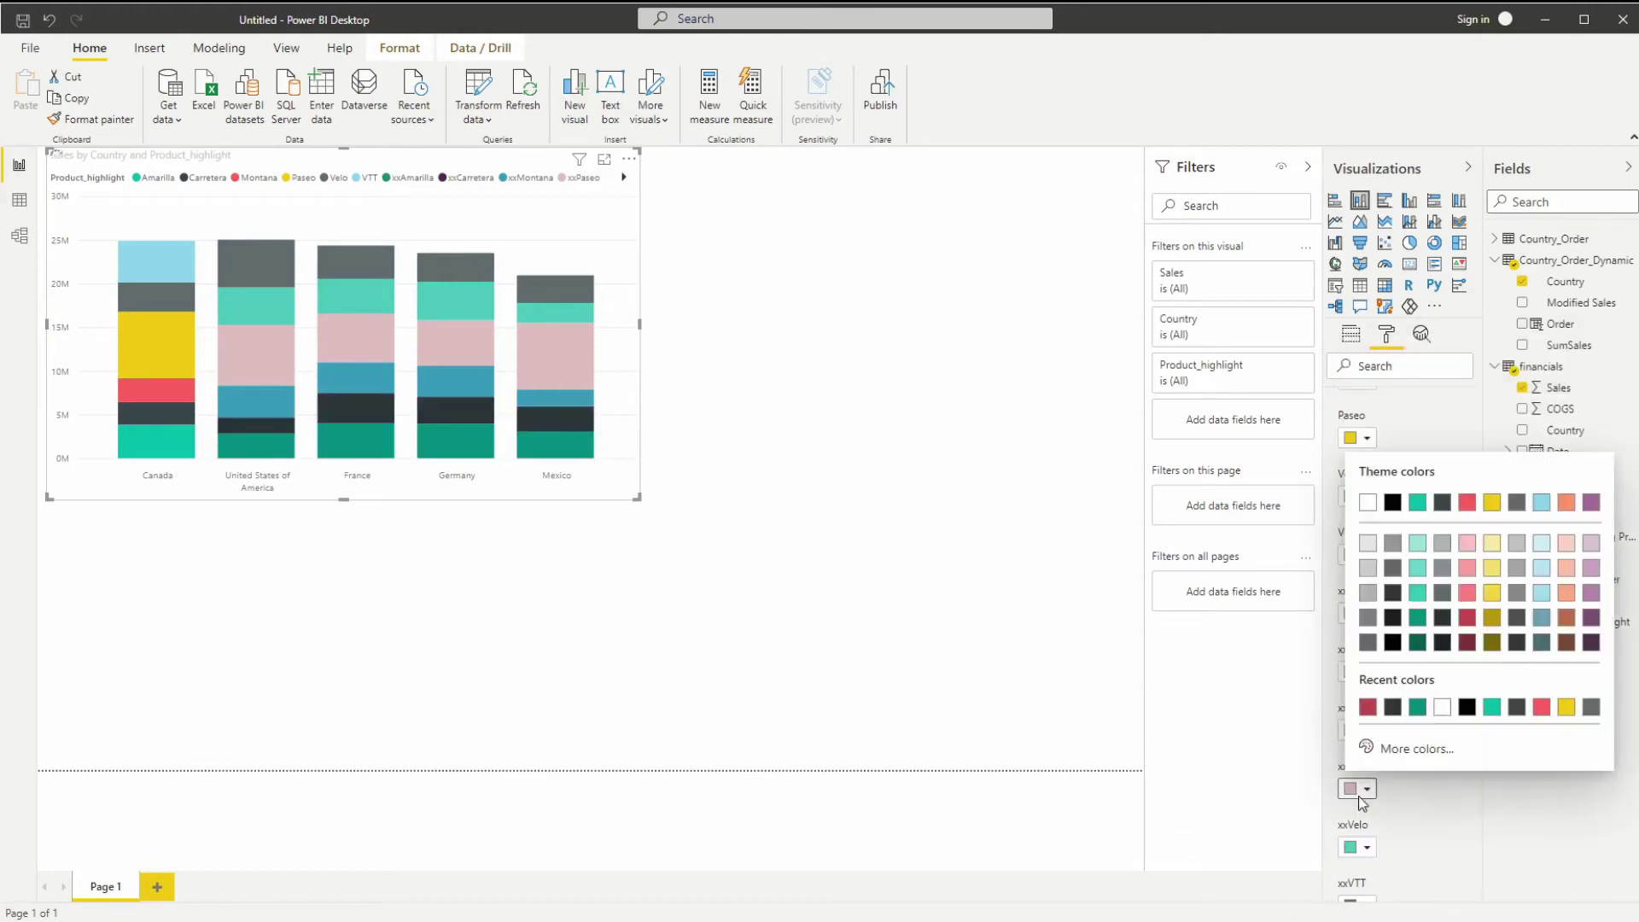
left_click(1491, 616)
scroll(1491, 616, "down", 1)
left_click(1515, 587)
left_click(1357, 817)
left_click(1543, 647)
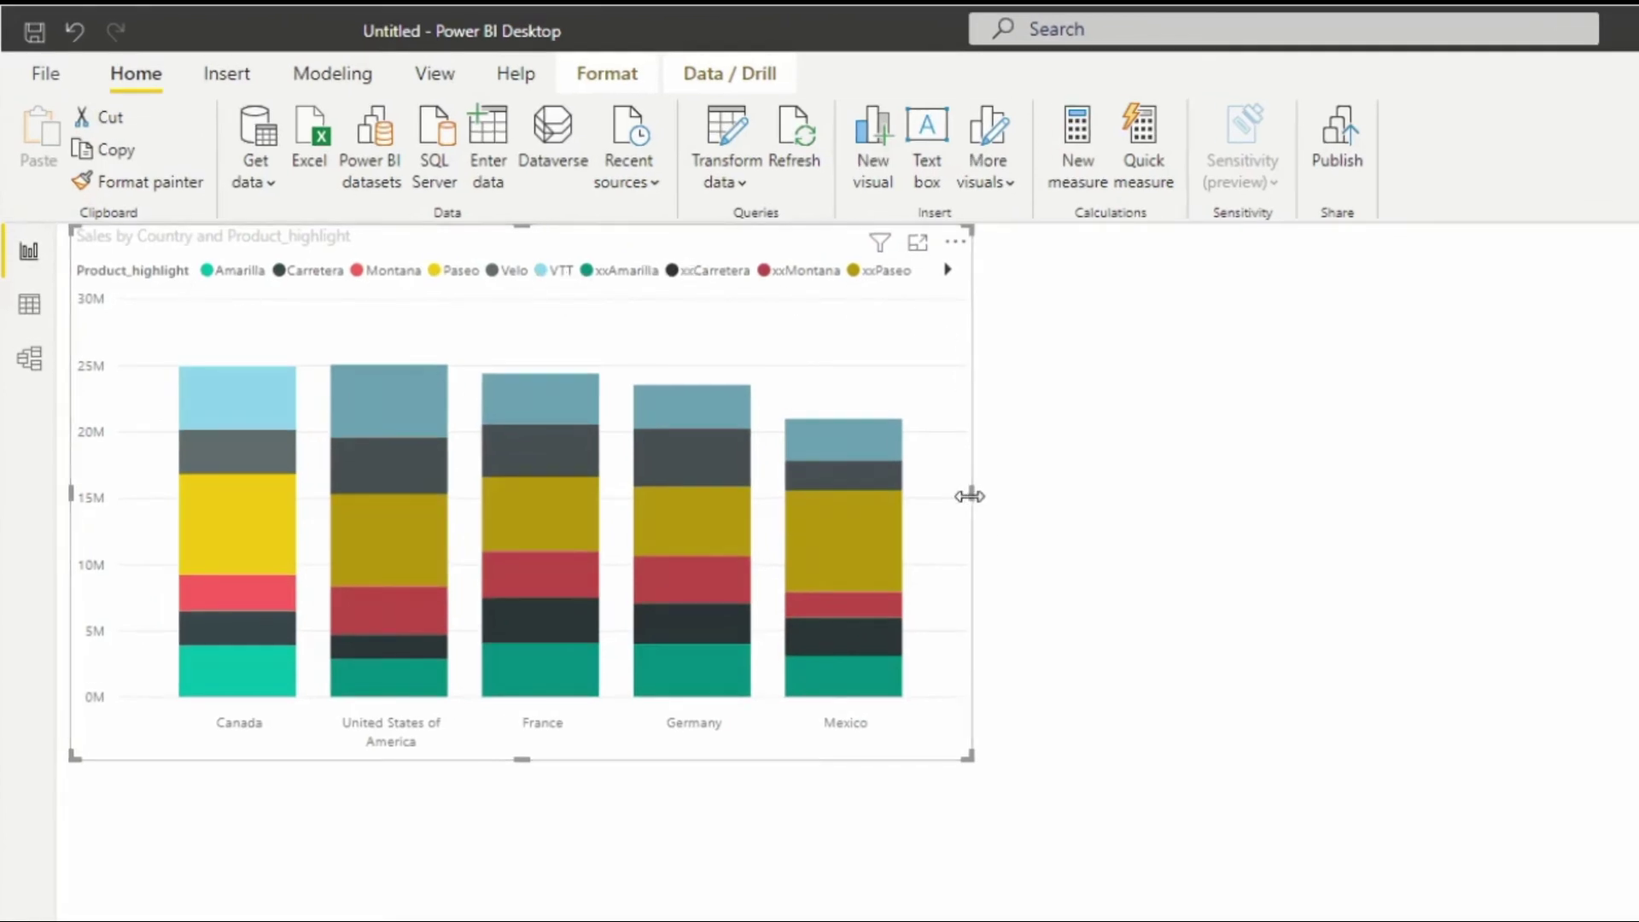
- Resize the chart wider until its legend lists all twelve entries through xxVTT
left_click_drag(1165, 510, 665, 531)
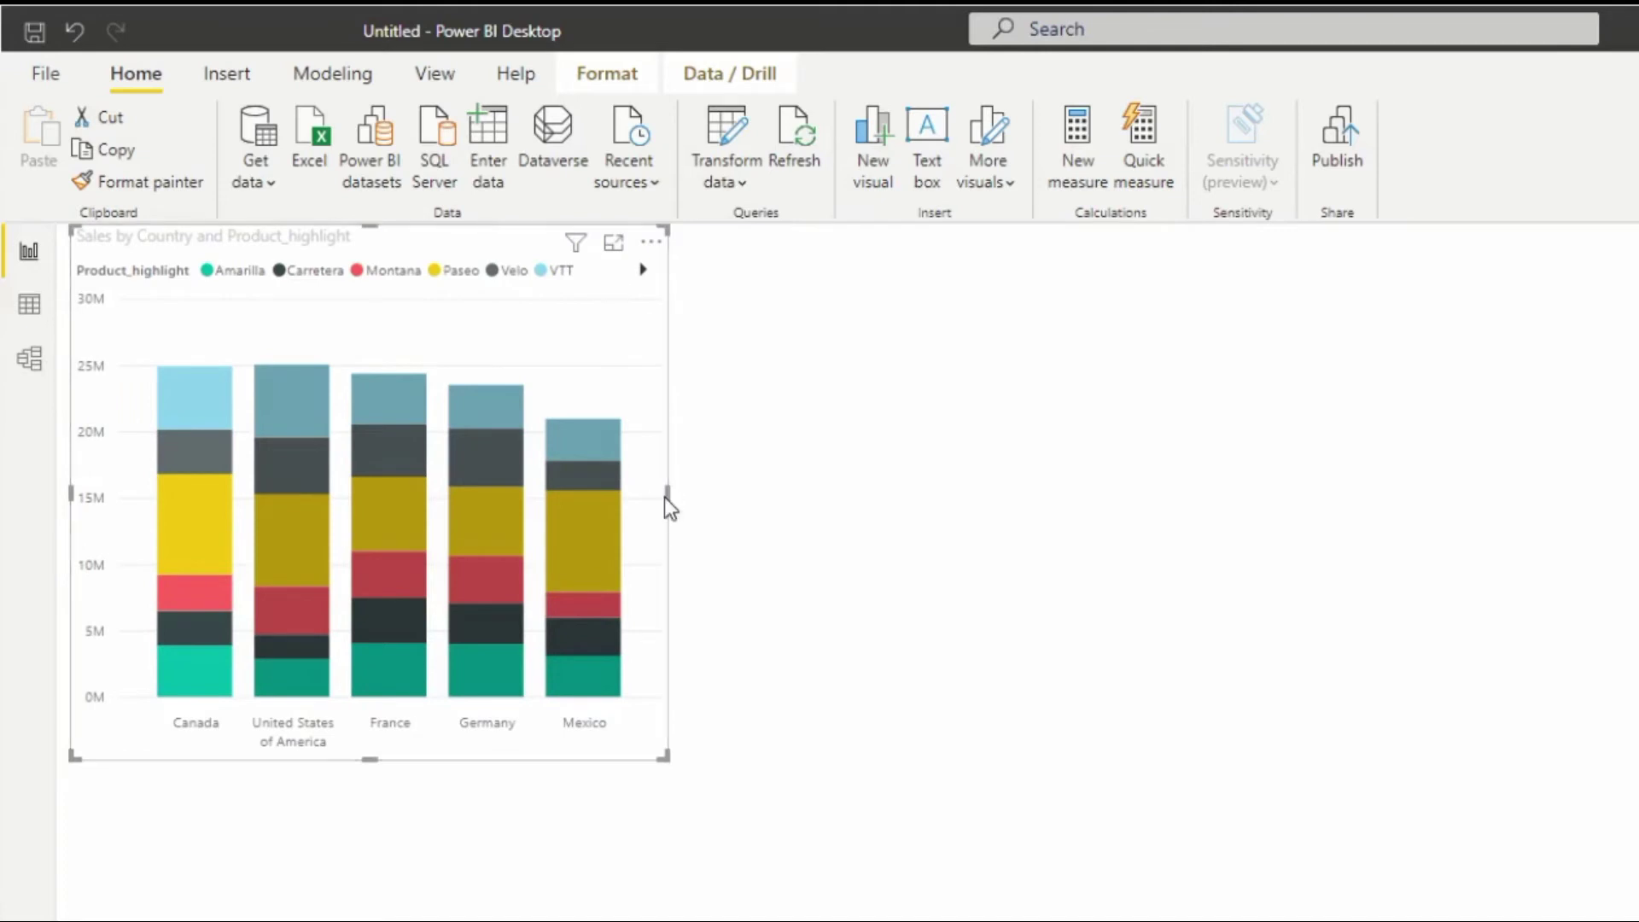
left_click_drag(666, 498, 1082, 546)
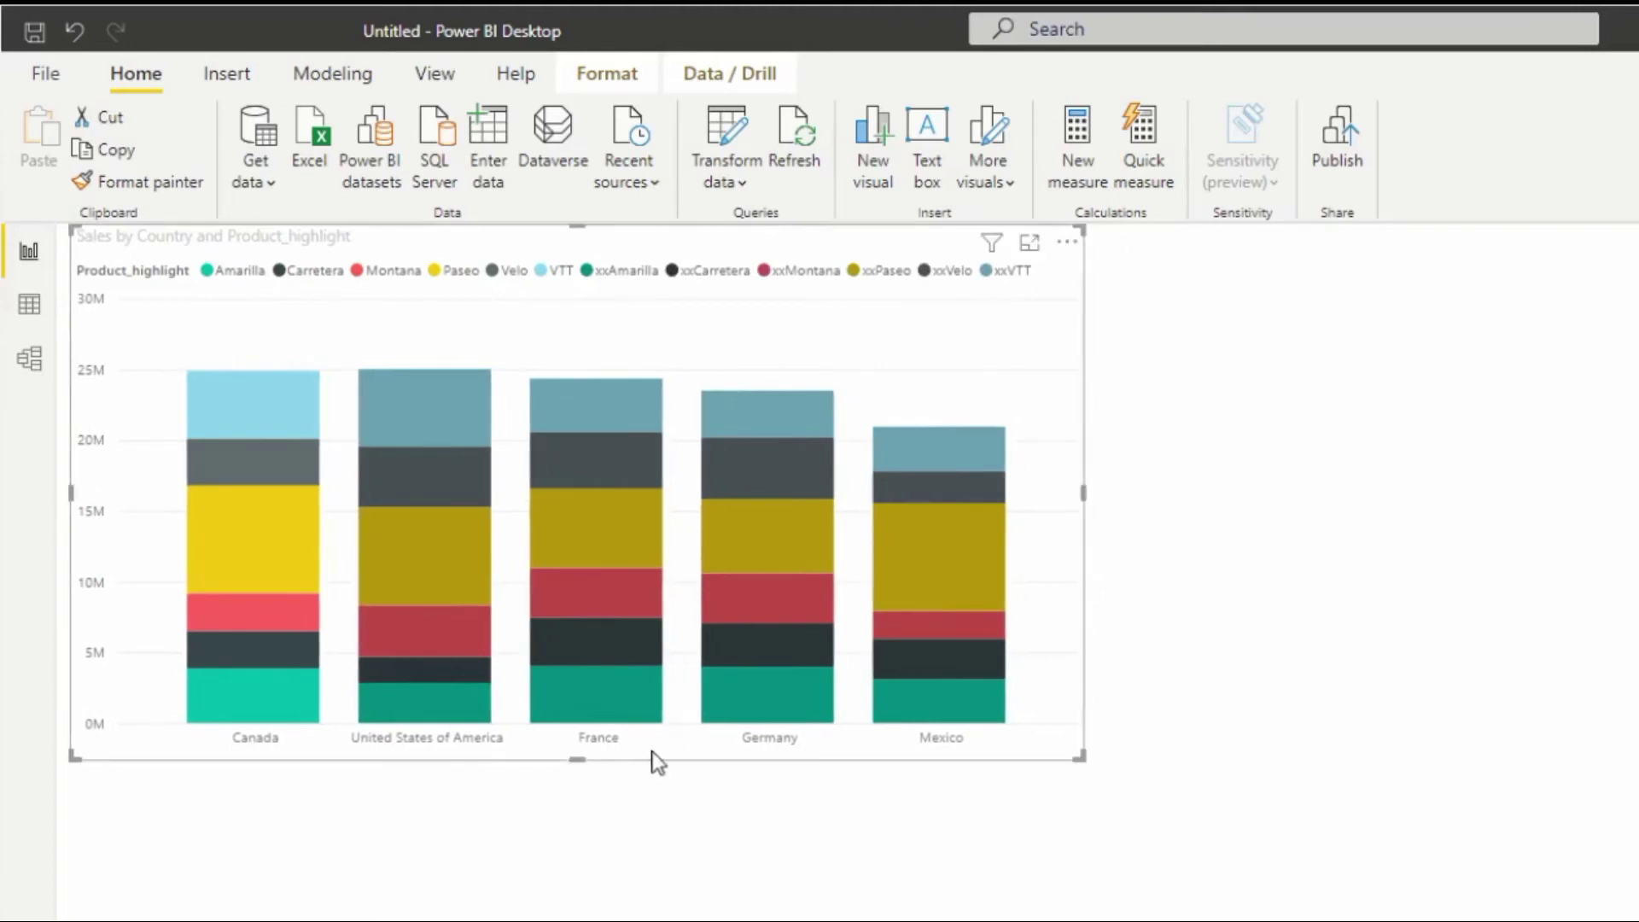
- Insert a white rectangle and shape it into a thin bar covering the legend's xx entries
key("Escape")
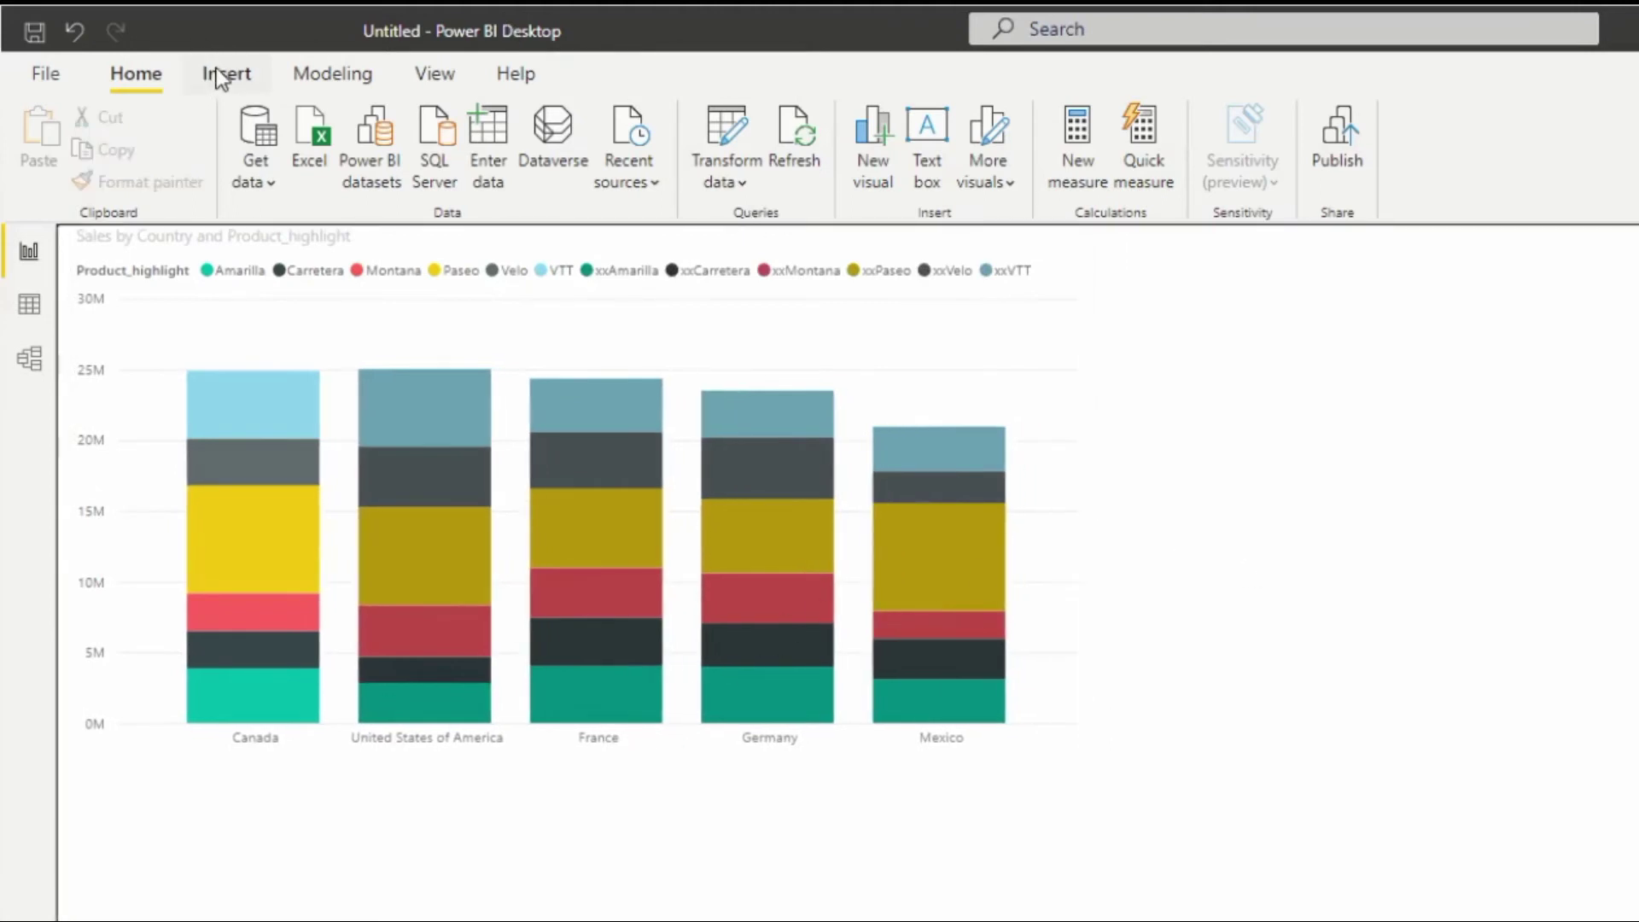
left_click(218, 72)
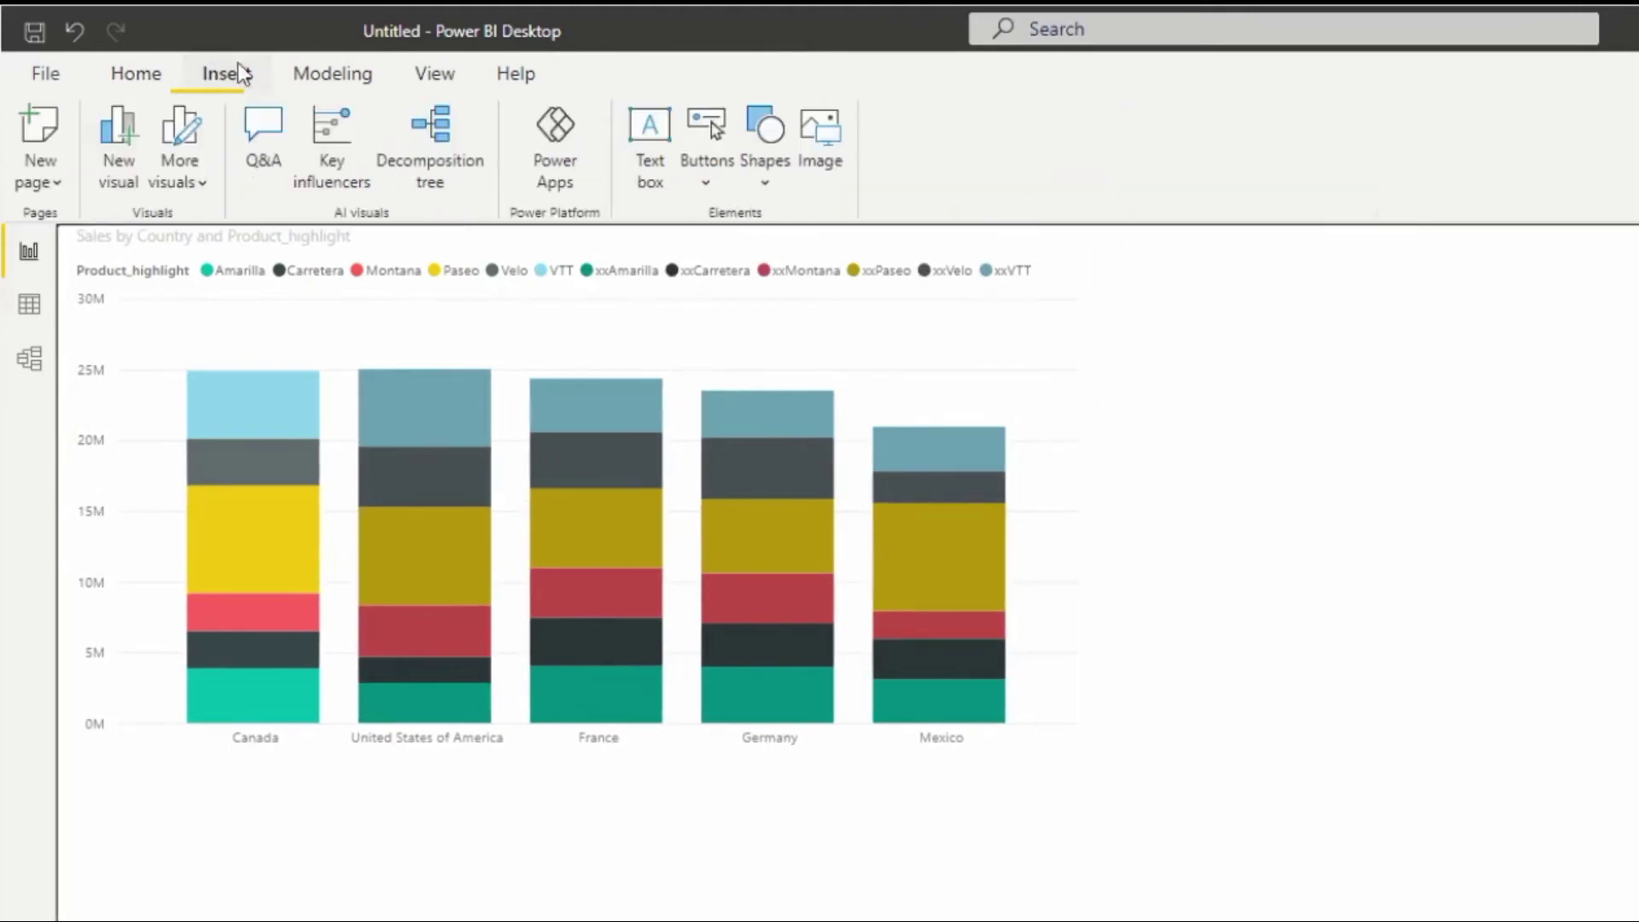
left_click(751, 175)
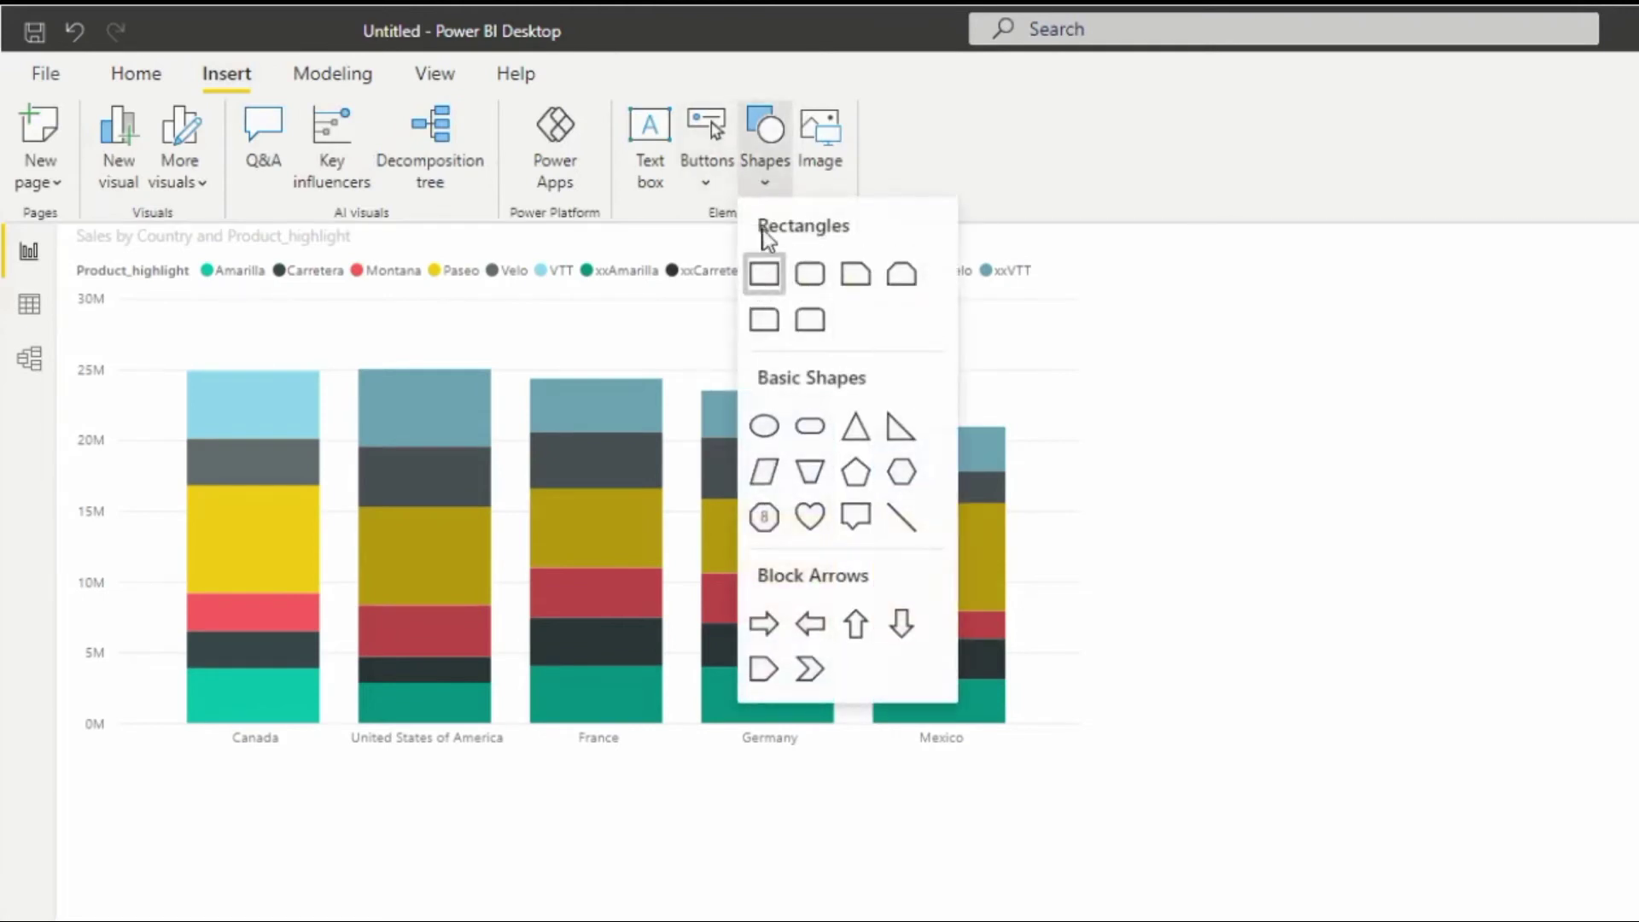
left_click(764, 273)
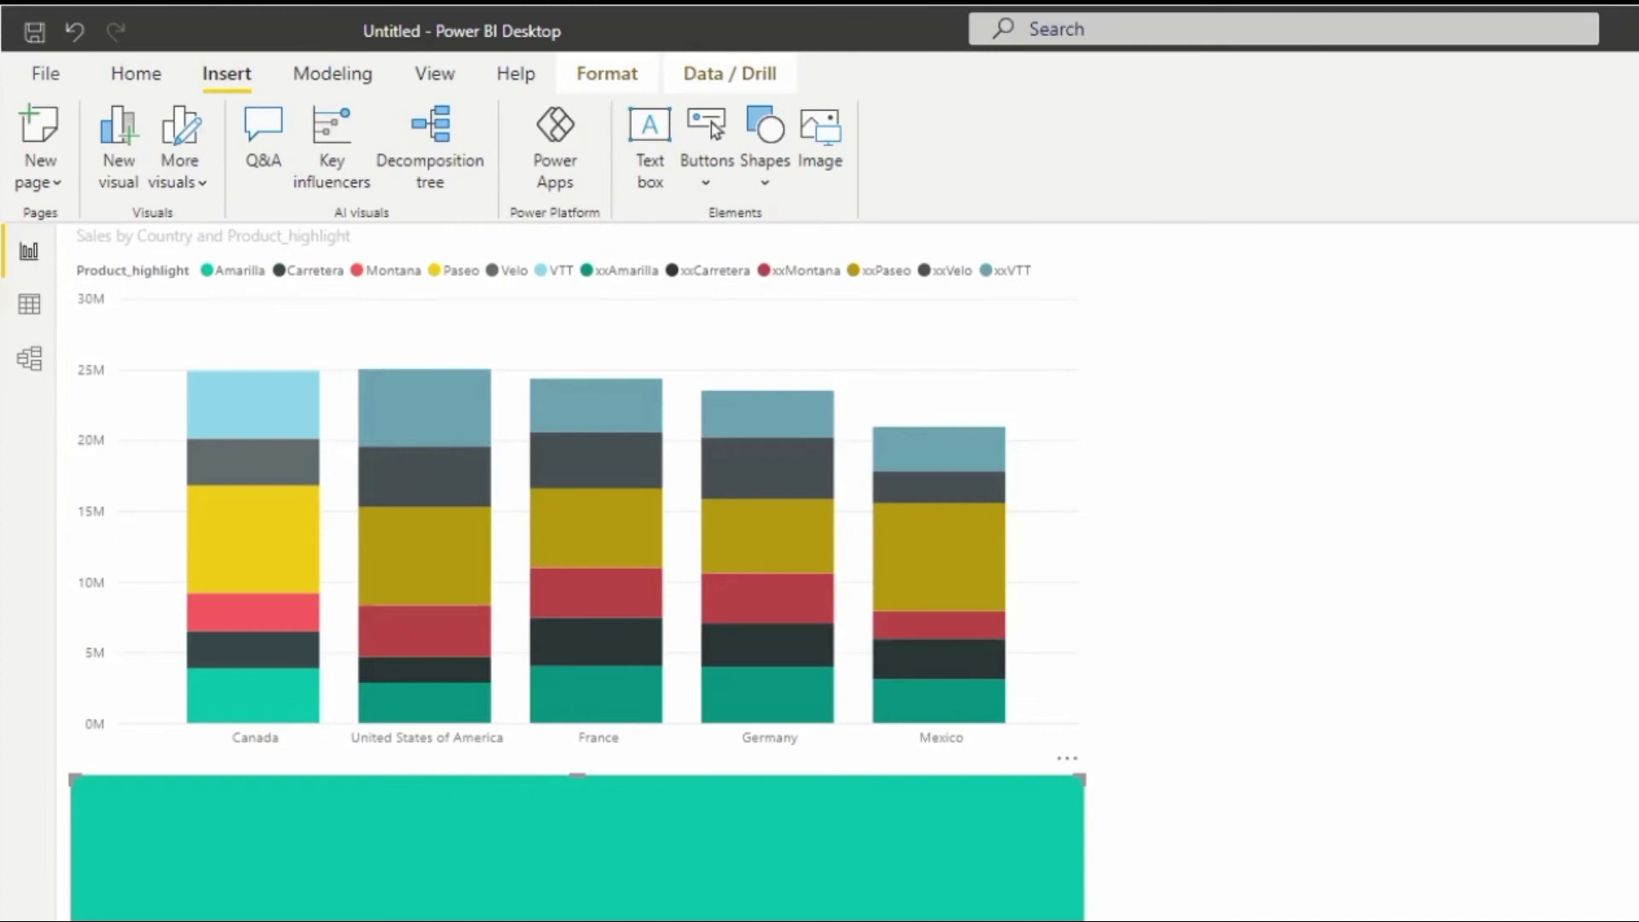
left_click_drag(1038, 706, 1336, 518)
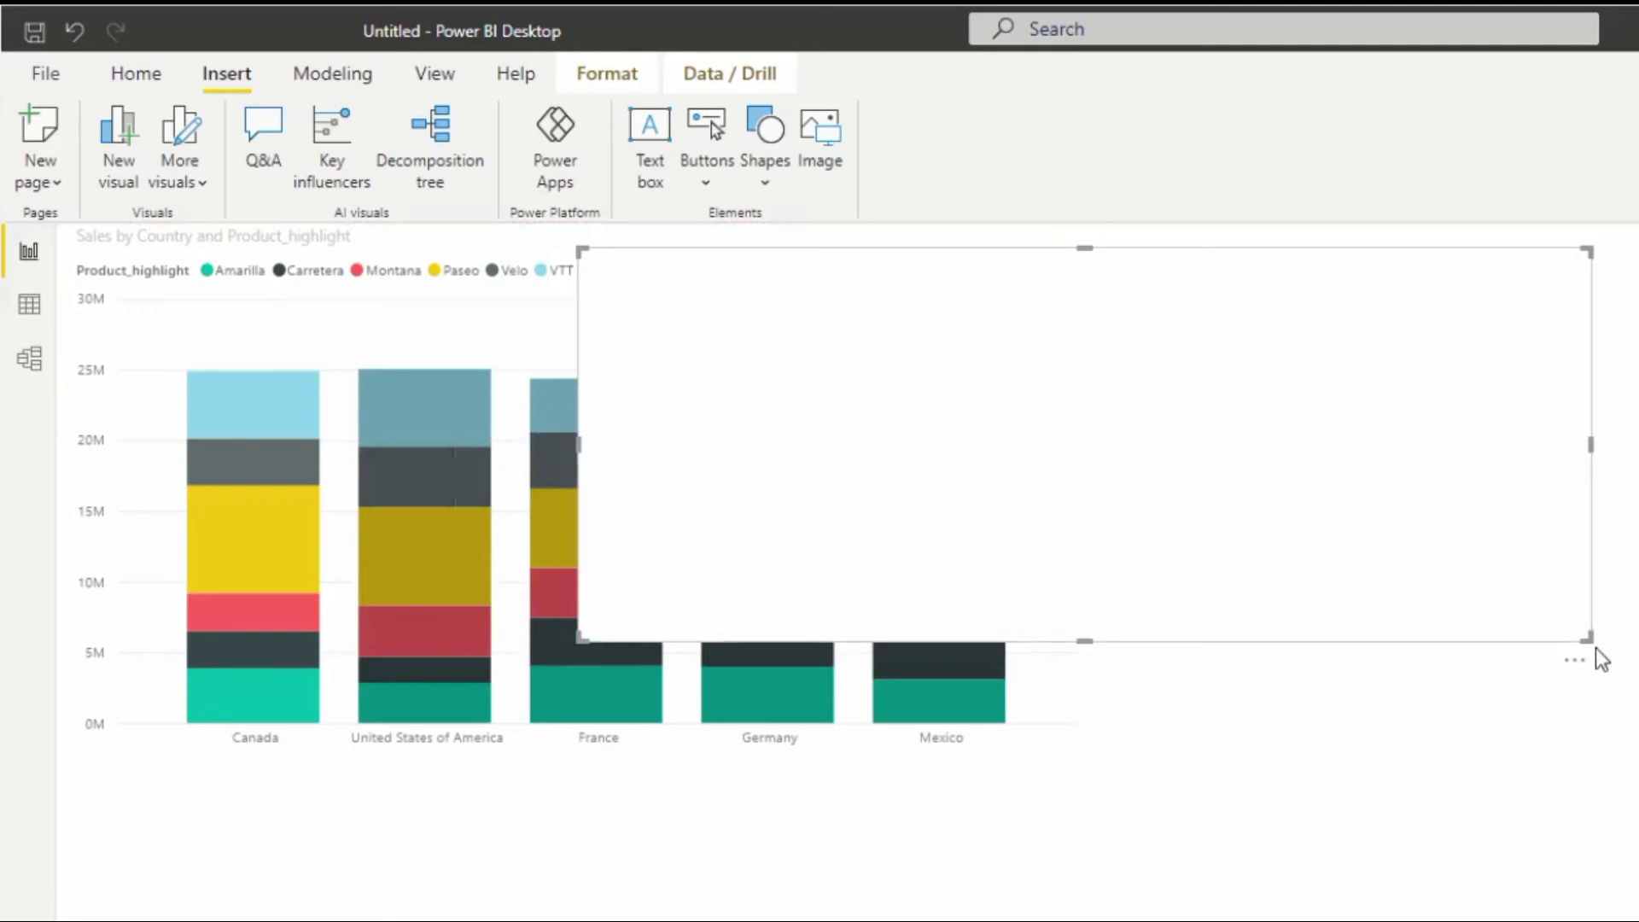
left_click_drag(1585, 640, 1049, 289)
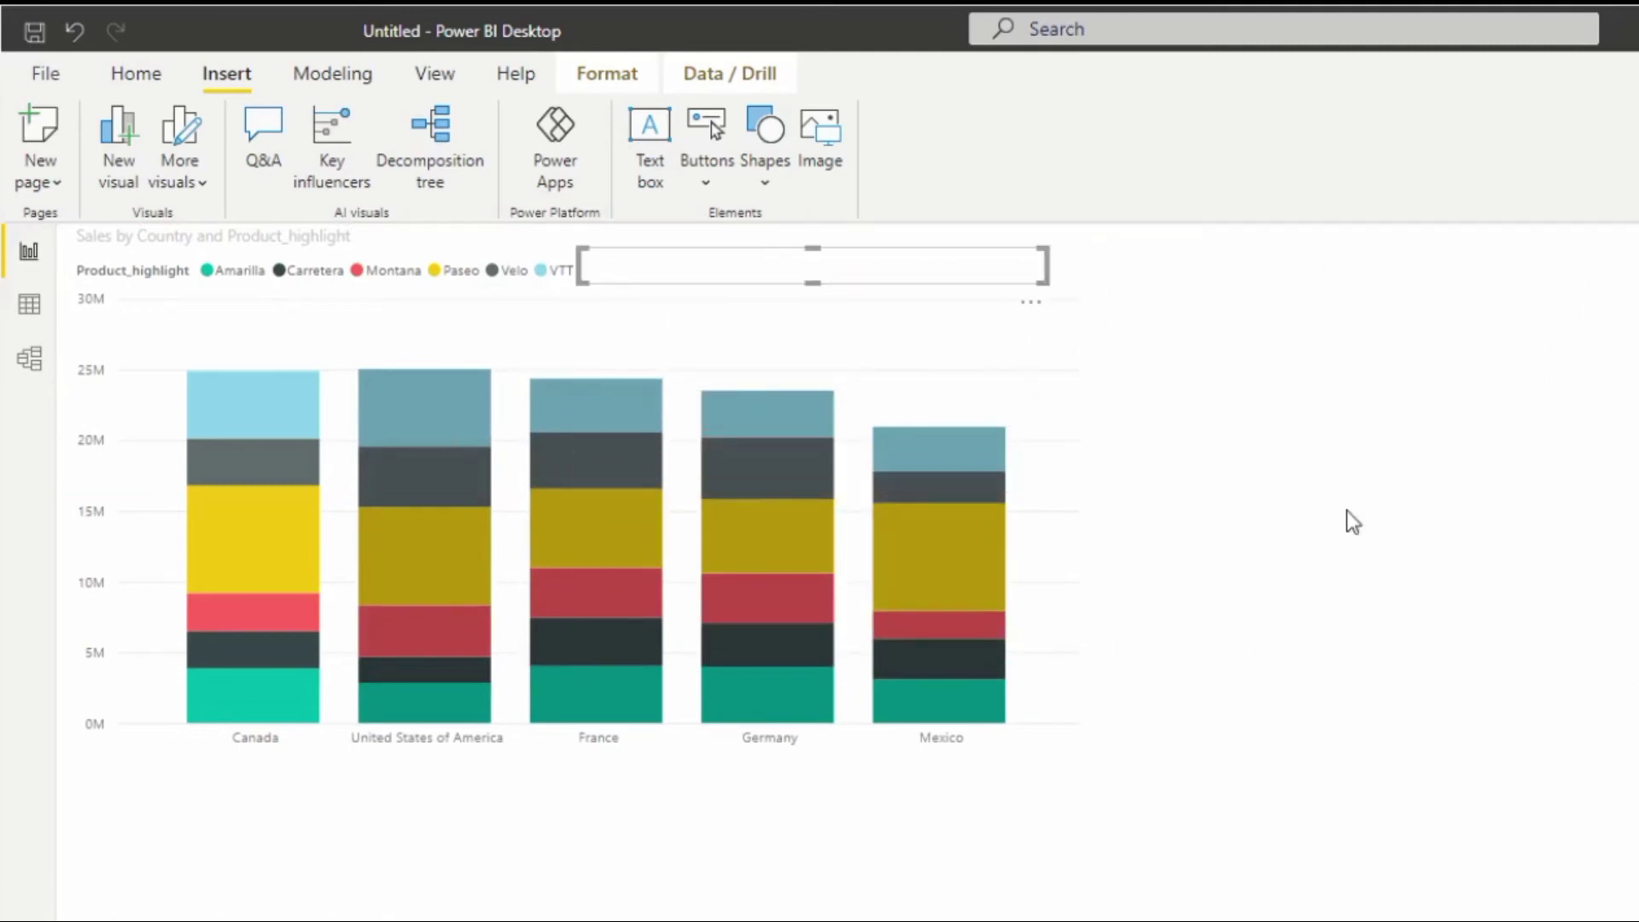
left_click(1423, 539)
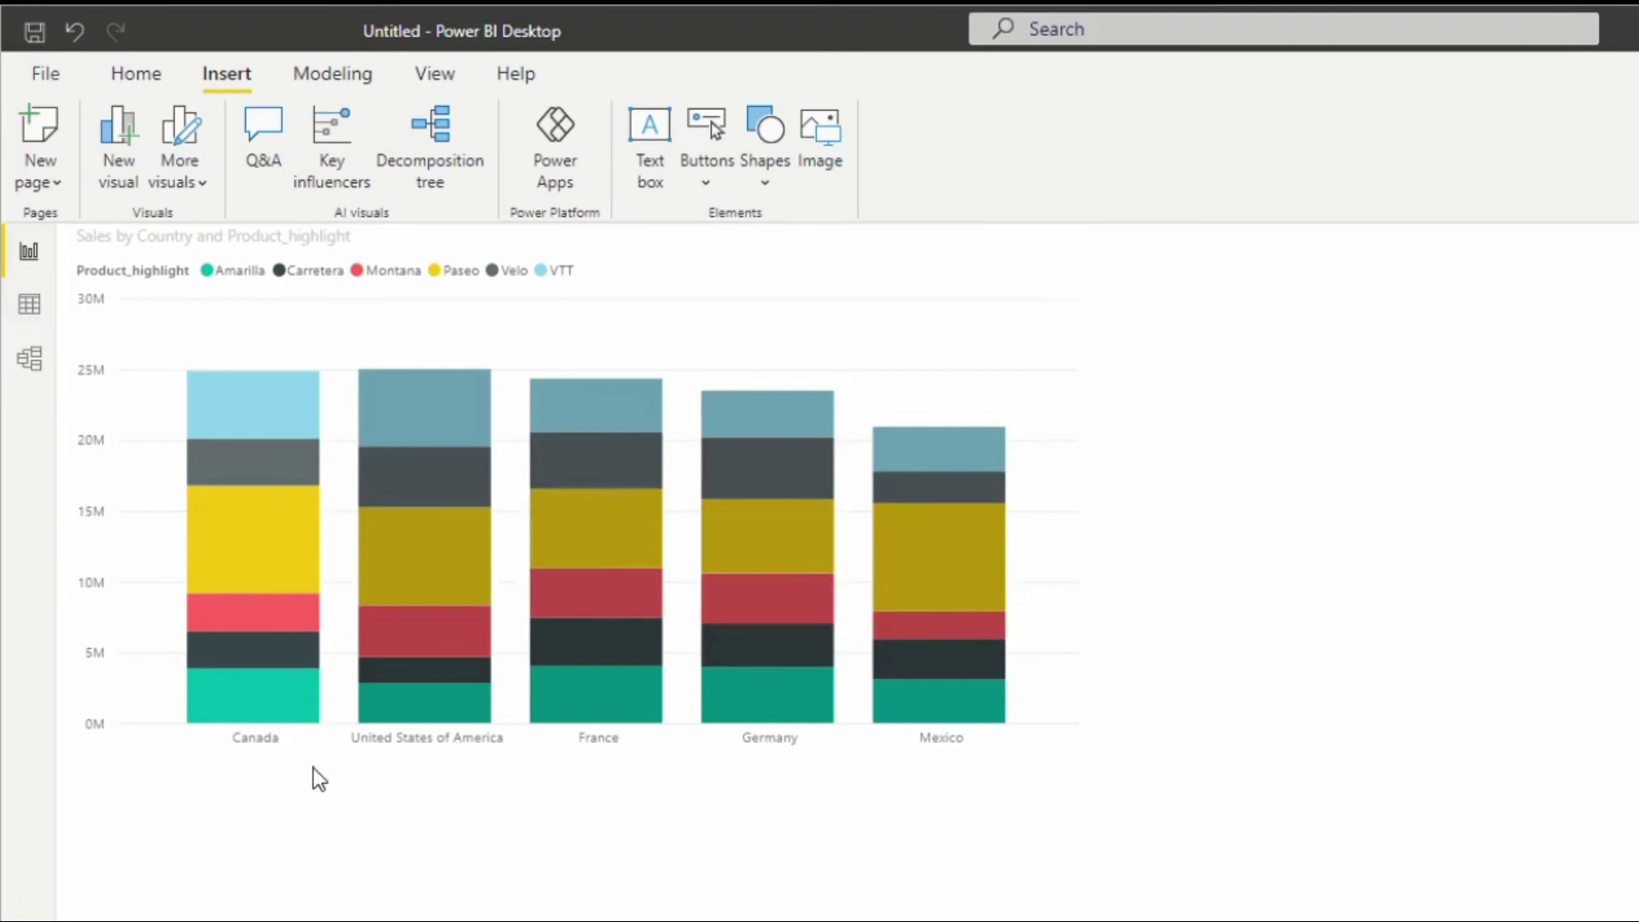
- Select the sales chart so its Format settings appear in the Visualizations pane
left_click(291, 743)
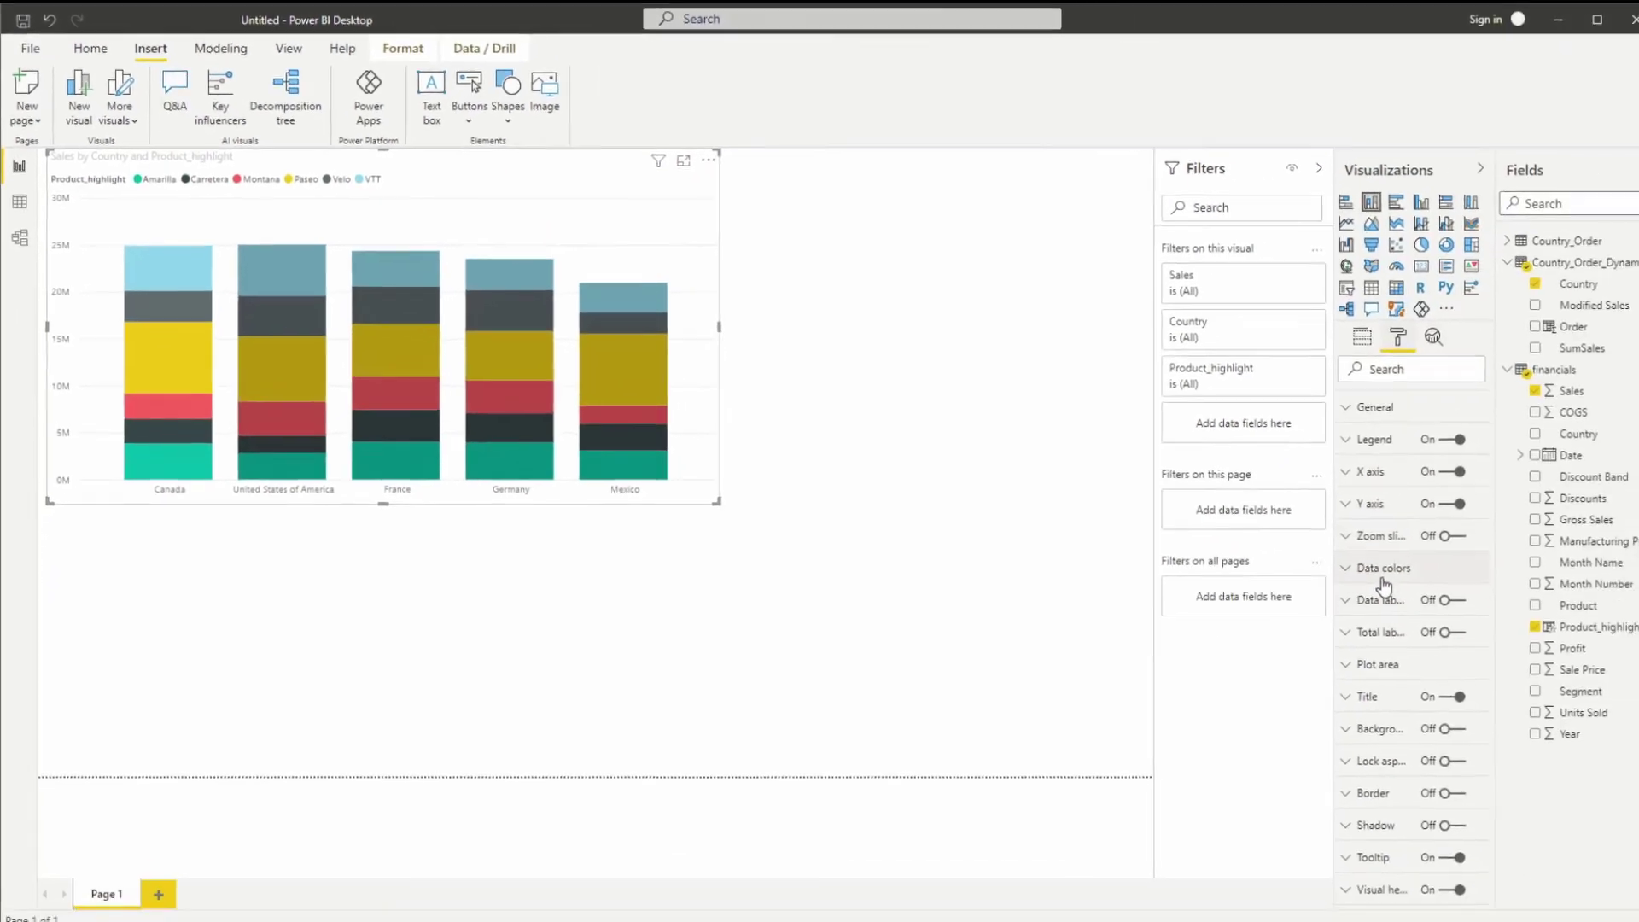
- Give the Amarilla series a custom dark red (#B80000) in the data colour settings
left_click(1372, 565)
left_click(1358, 618)
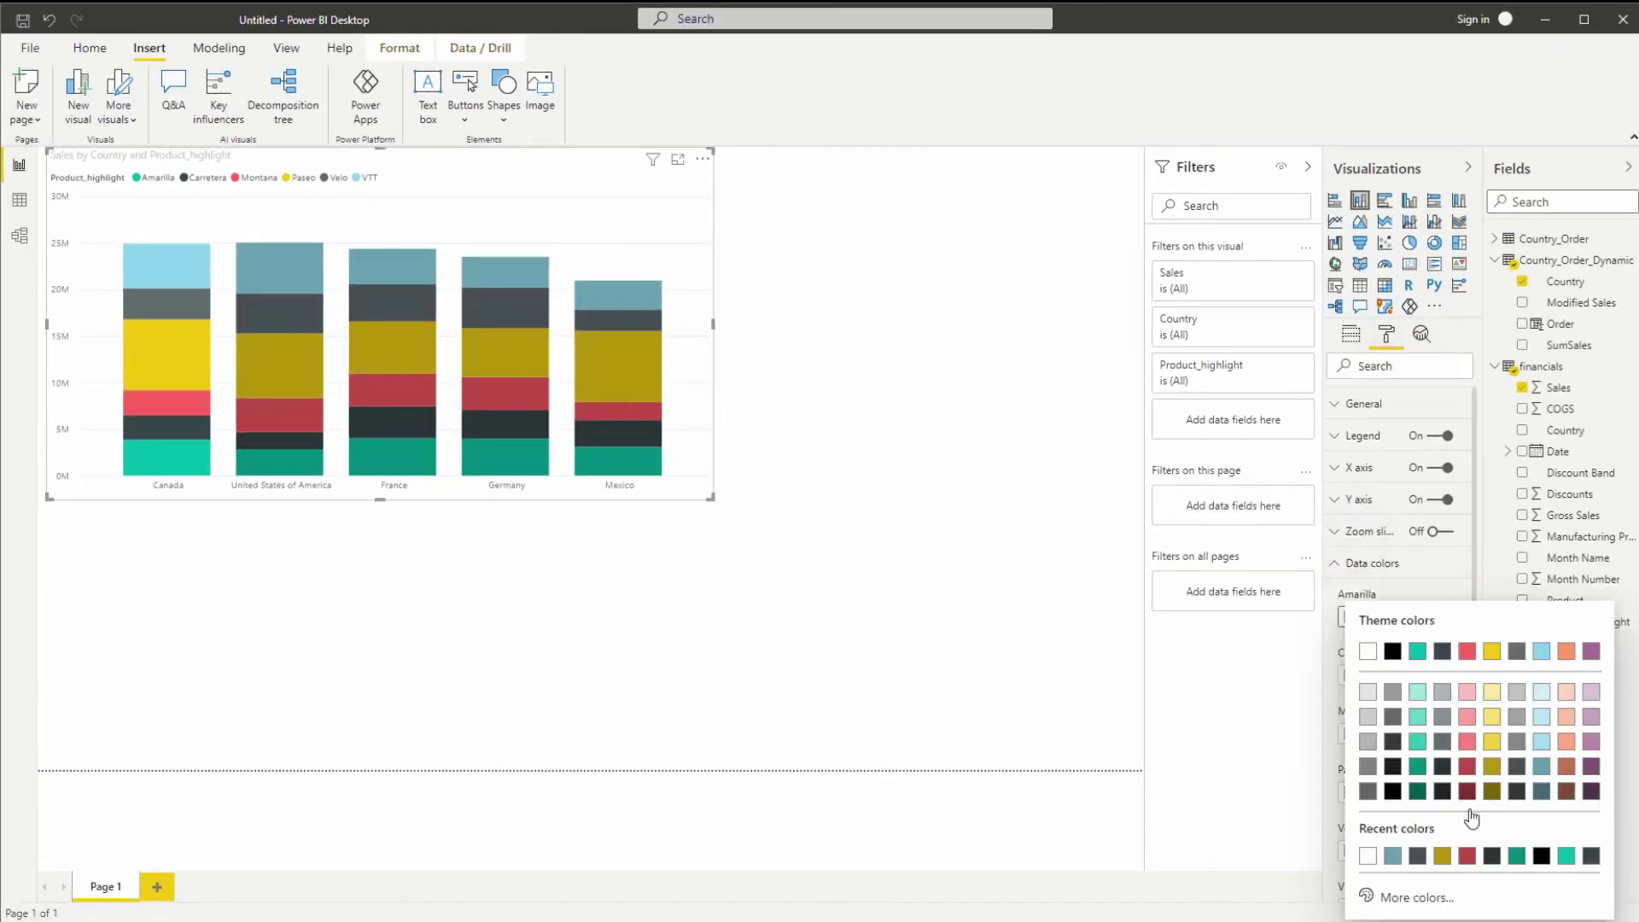
left_click(1403, 896)
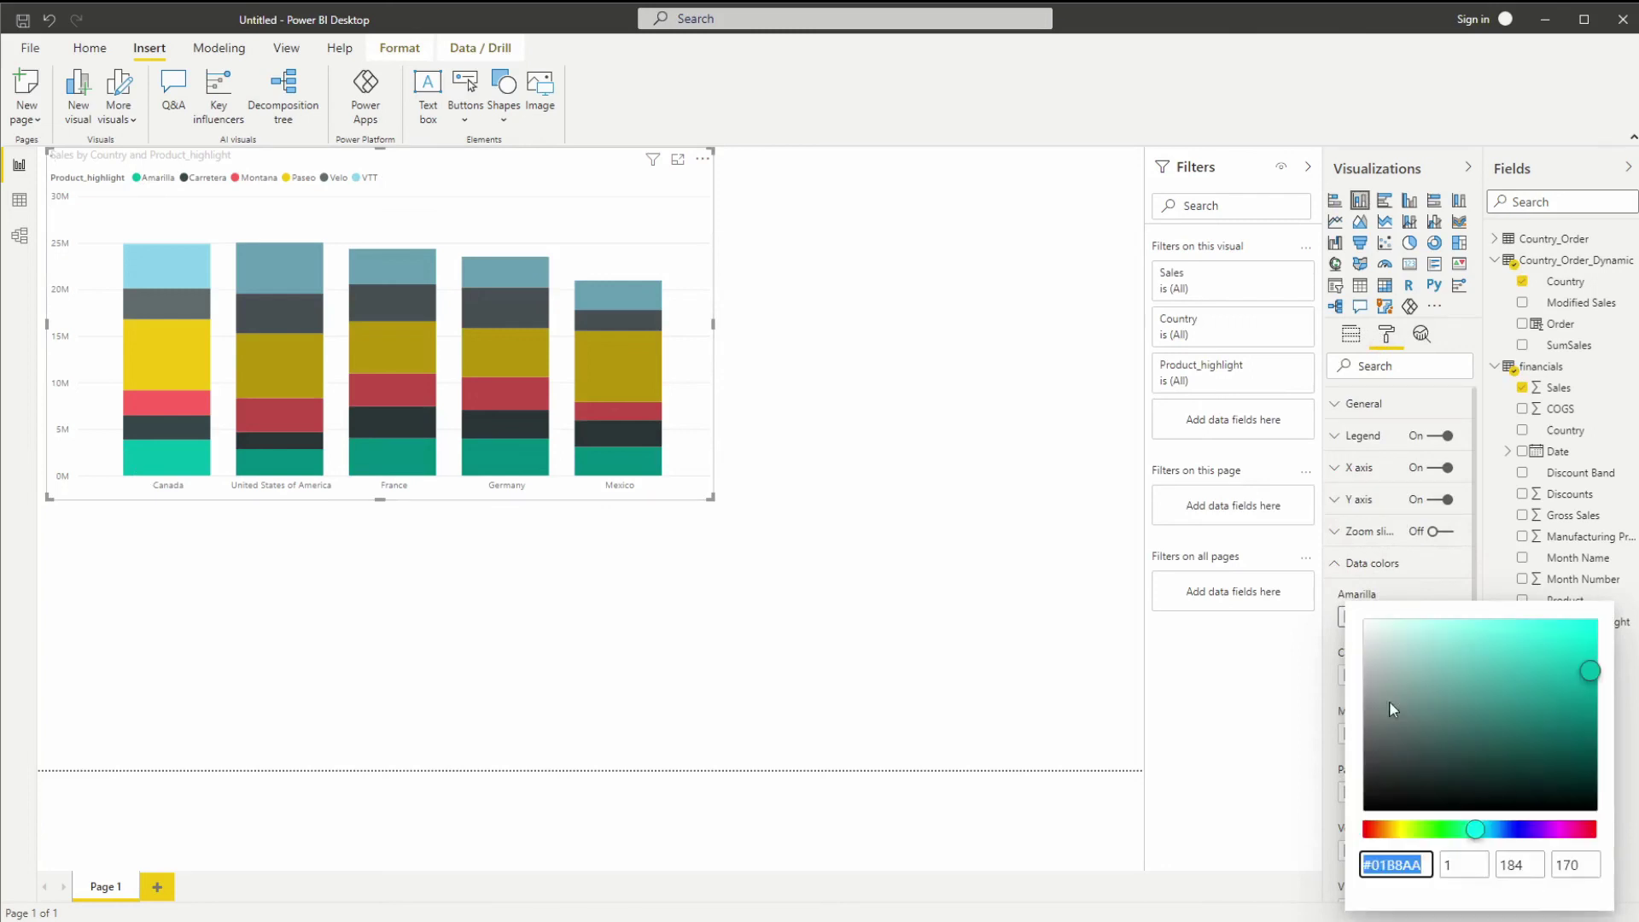
left_click(1370, 832)
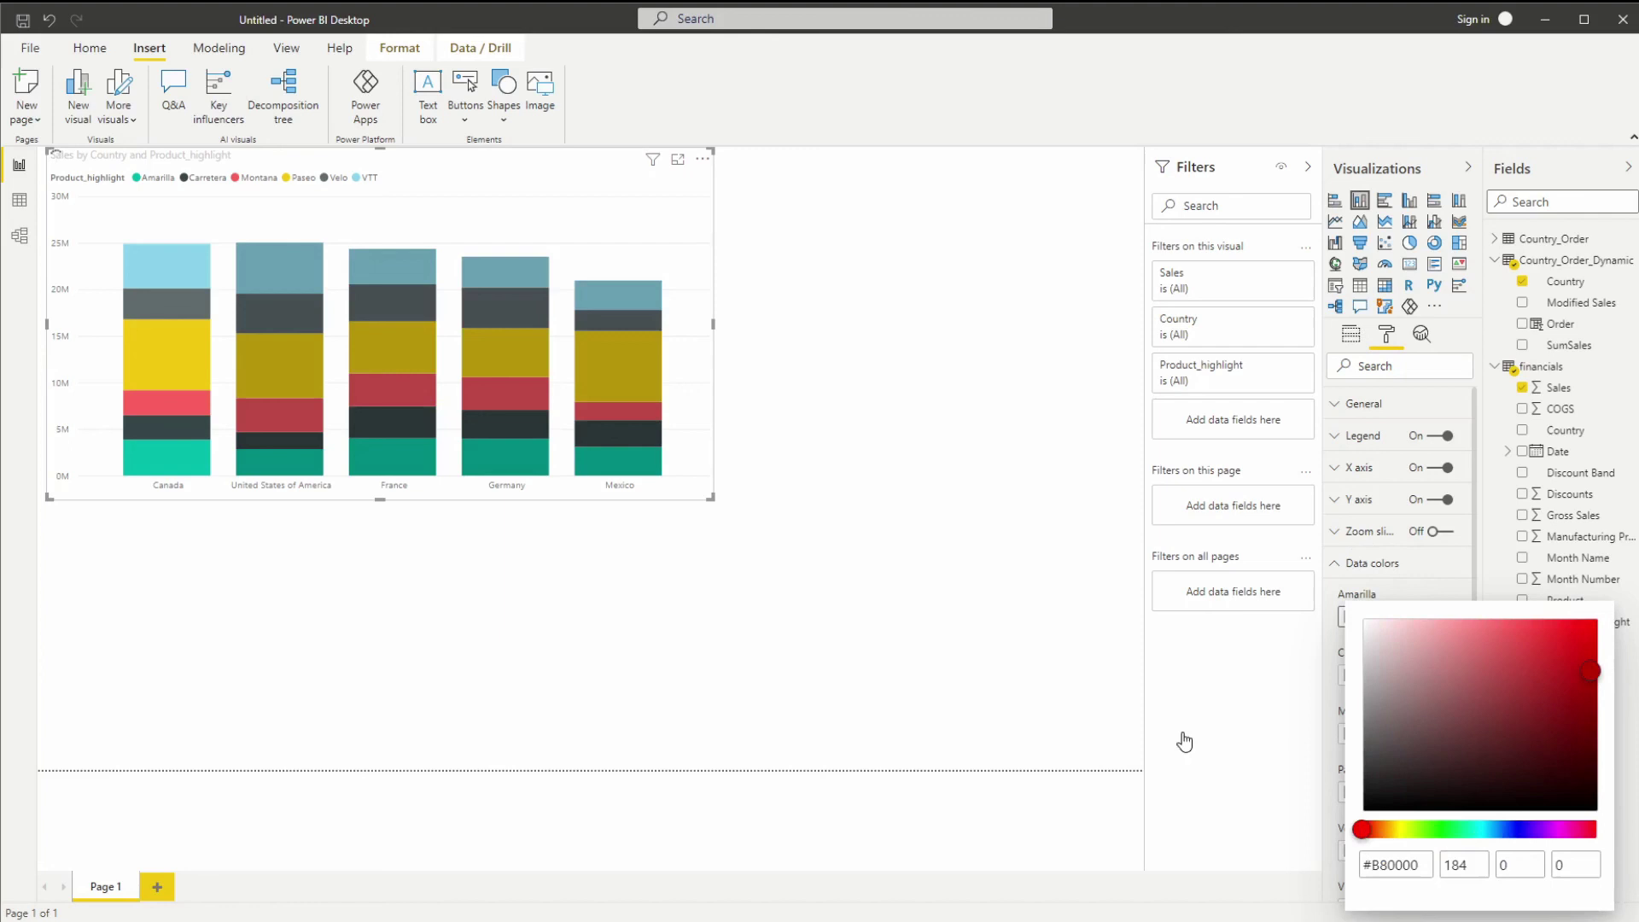
left_click(1324, 867)
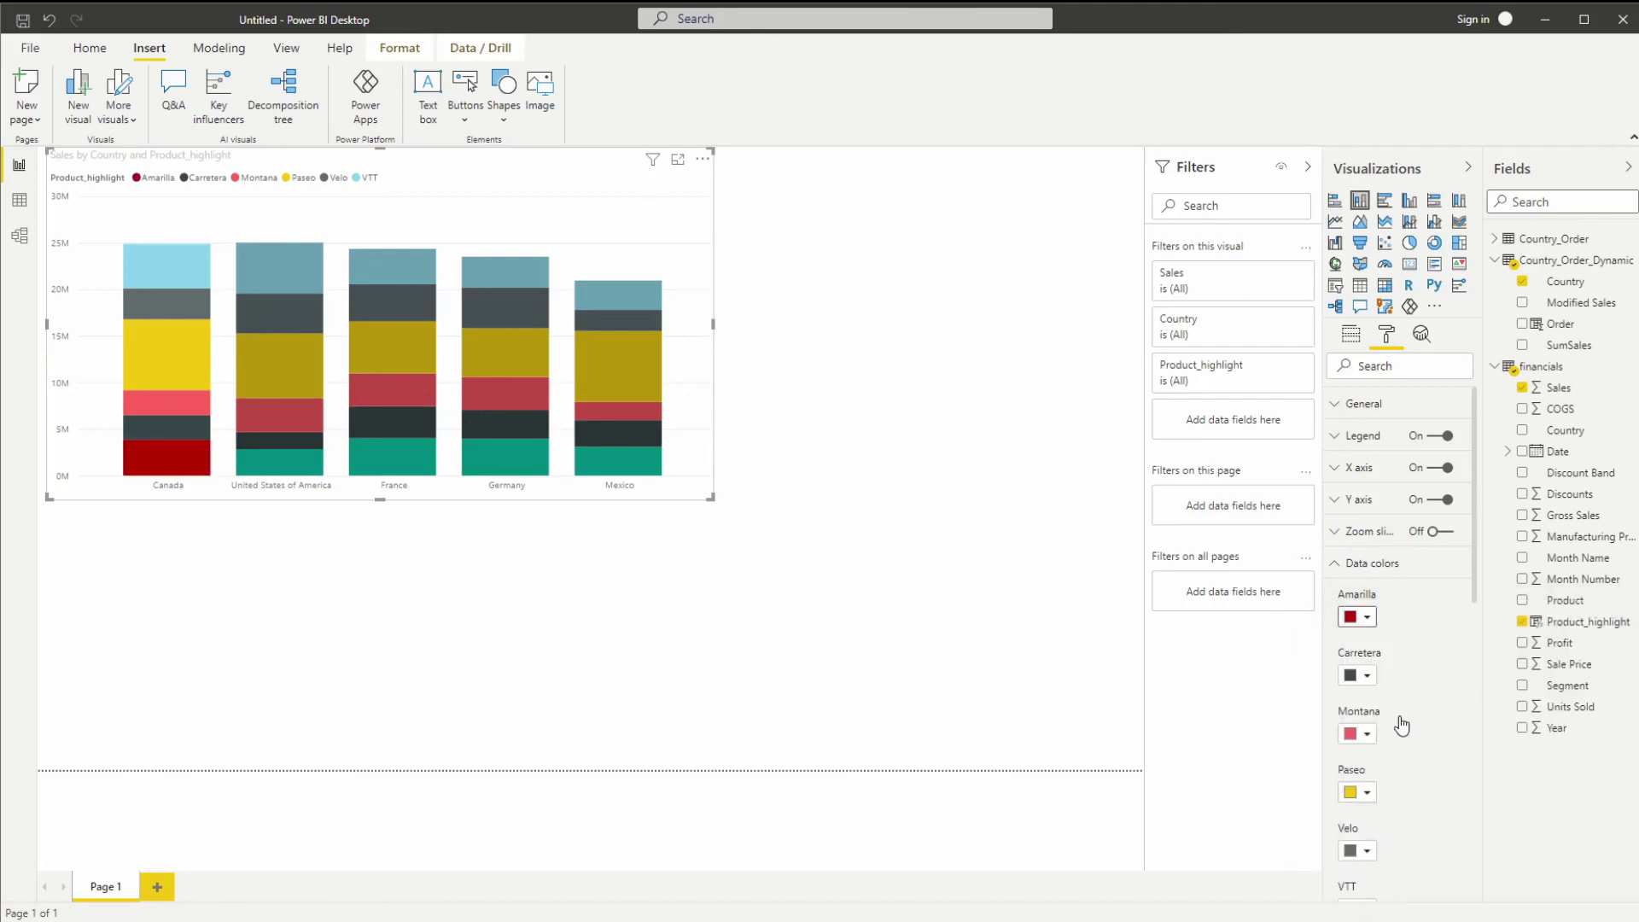